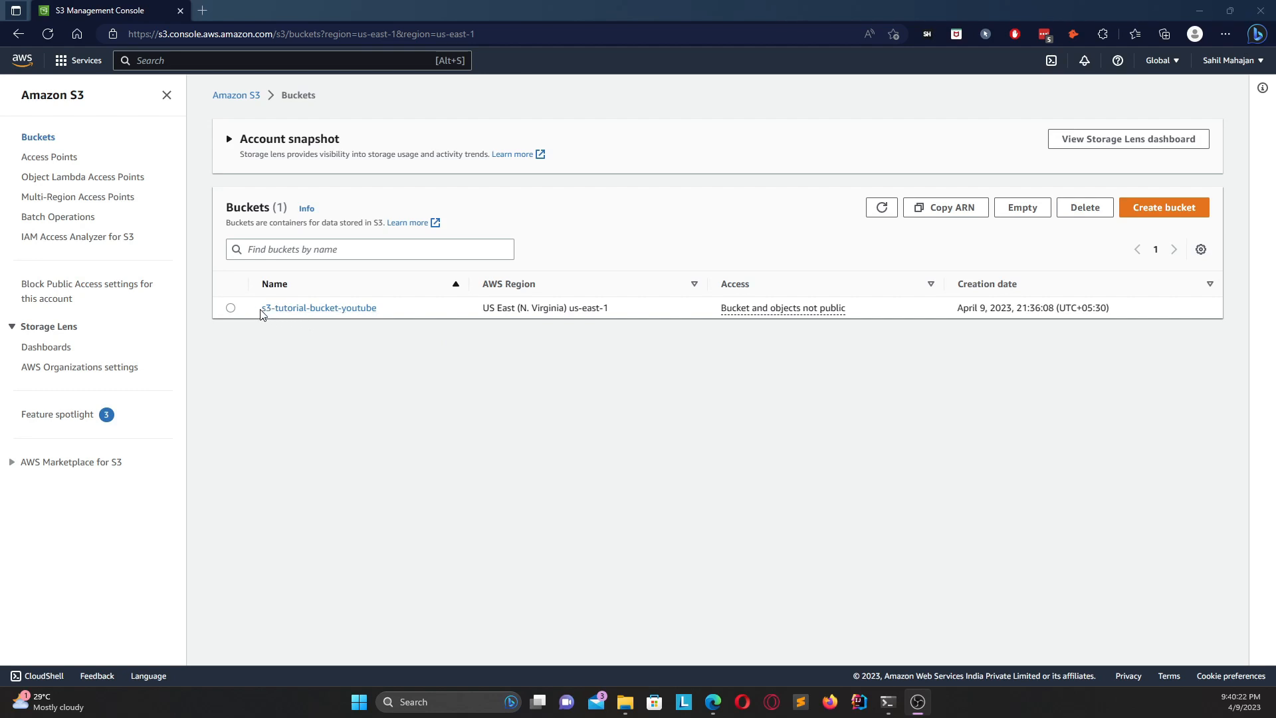
Open the s3-tutorial-bucket-youtube bucket and start an upload to it
left_click(316, 309)
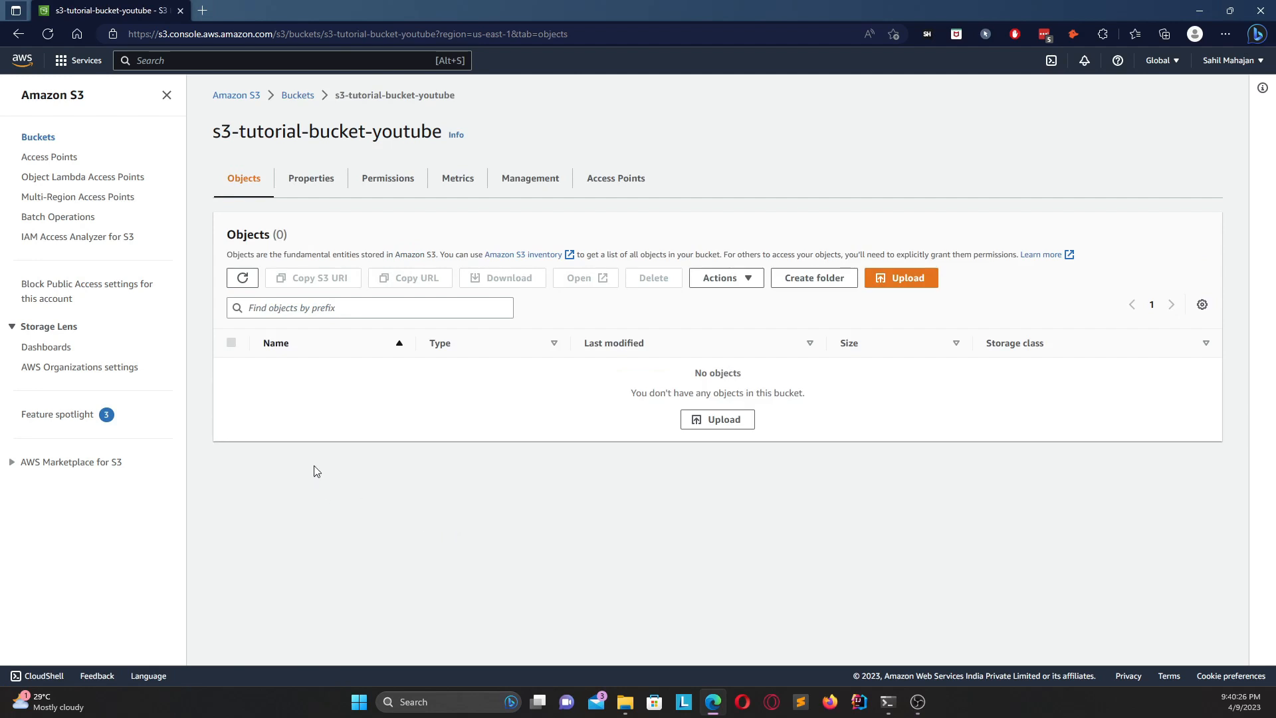
double_click(280, 234)
left_click(561, 456)
left_click(717, 424)
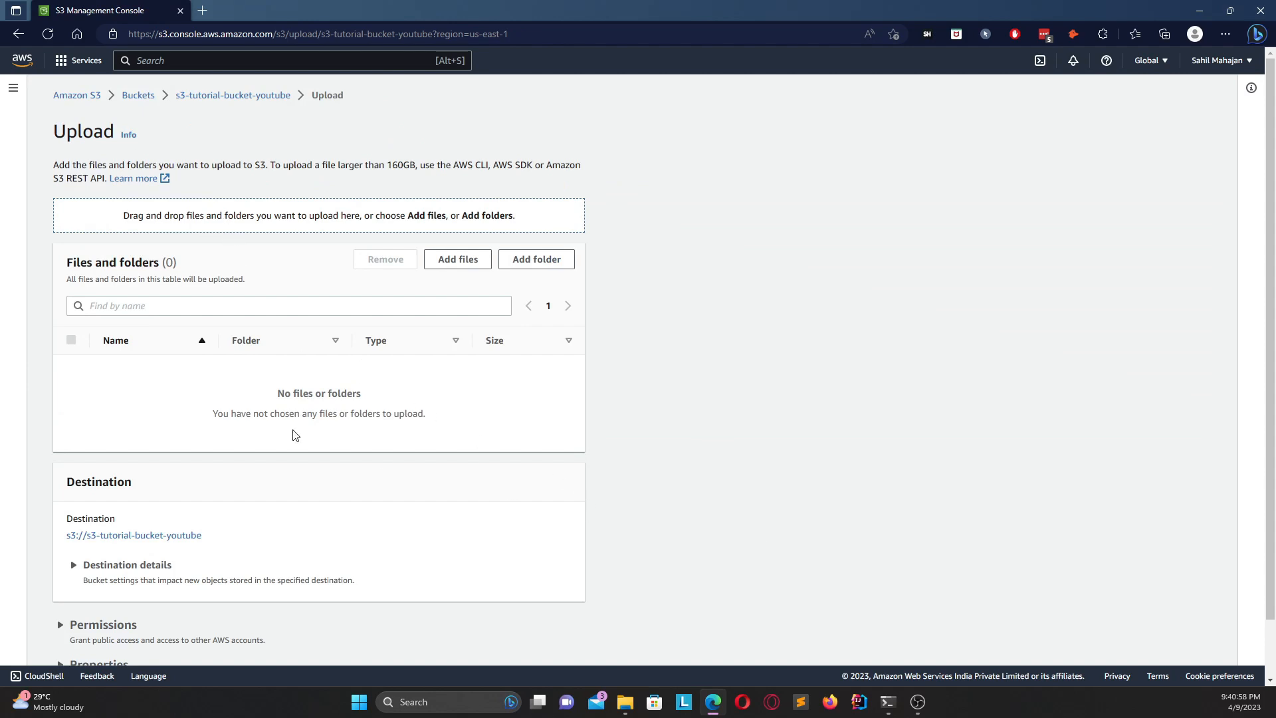
Add PowerPoint.pptx, TextFile.txt and WordDocument.docx to the files for upload
left_click_drag(75, 264, 122, 272)
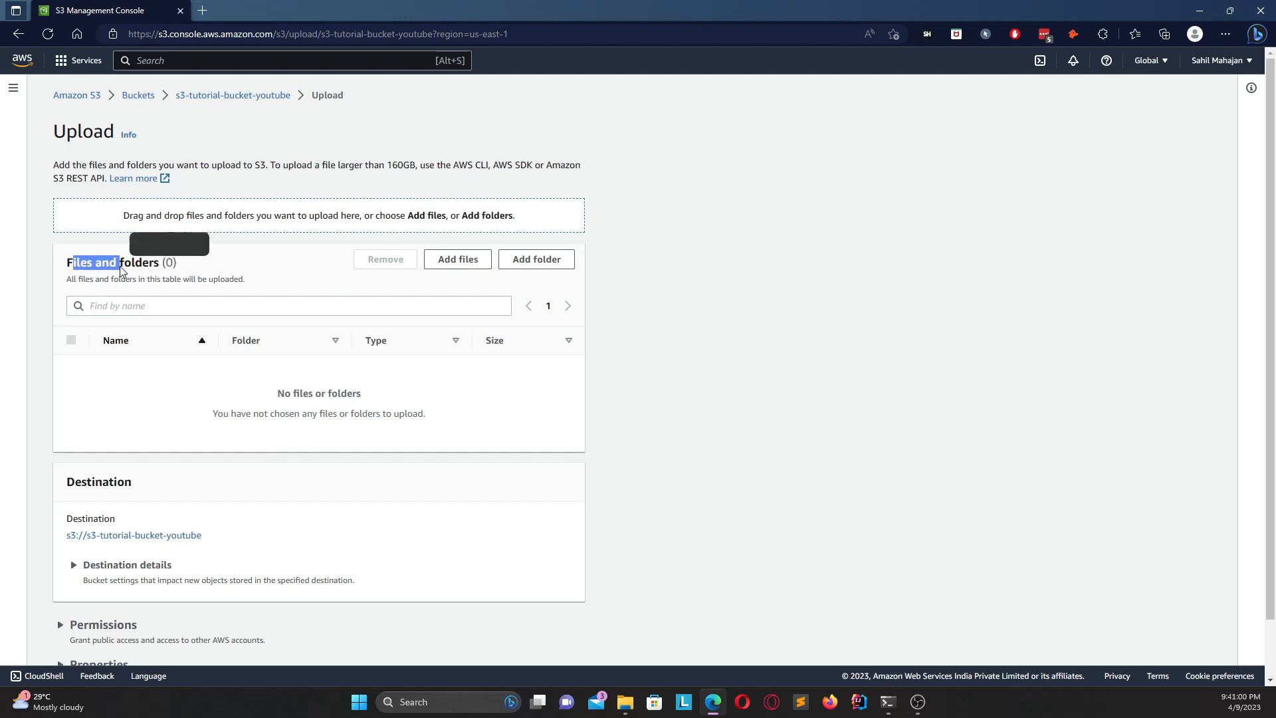
left_click(243, 272)
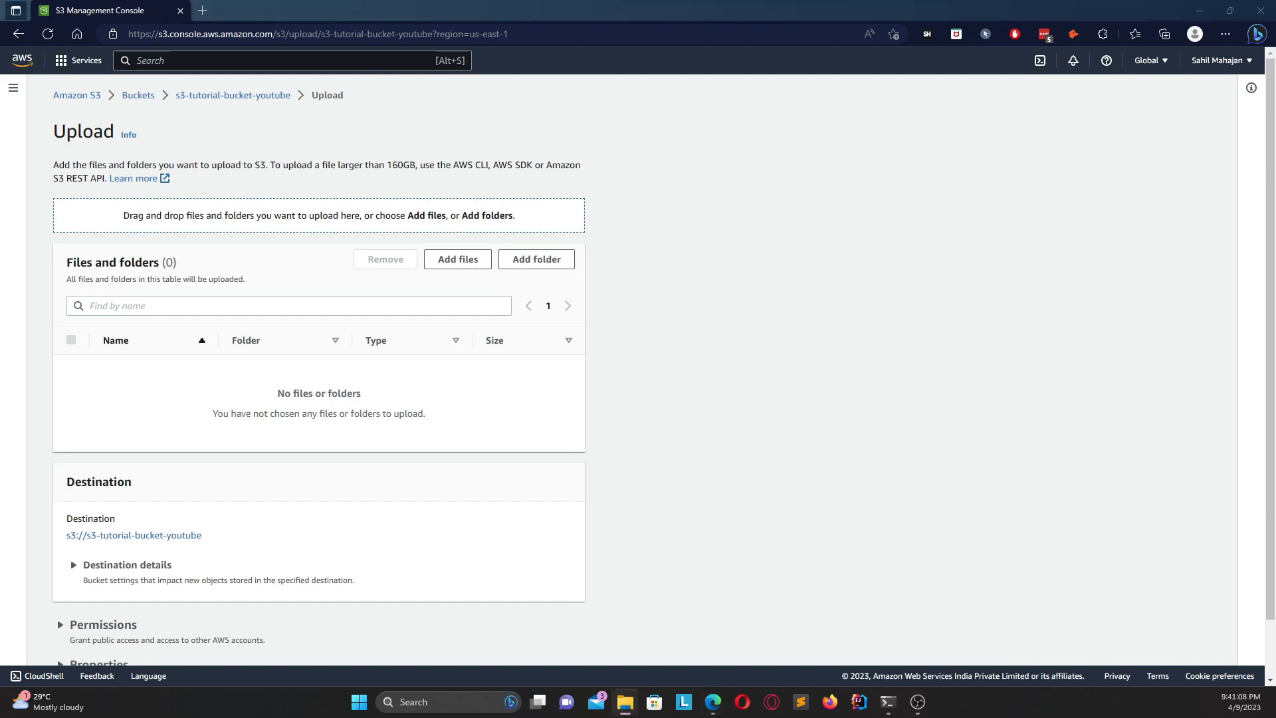
left_click_drag(1275, 319, 334, 299)
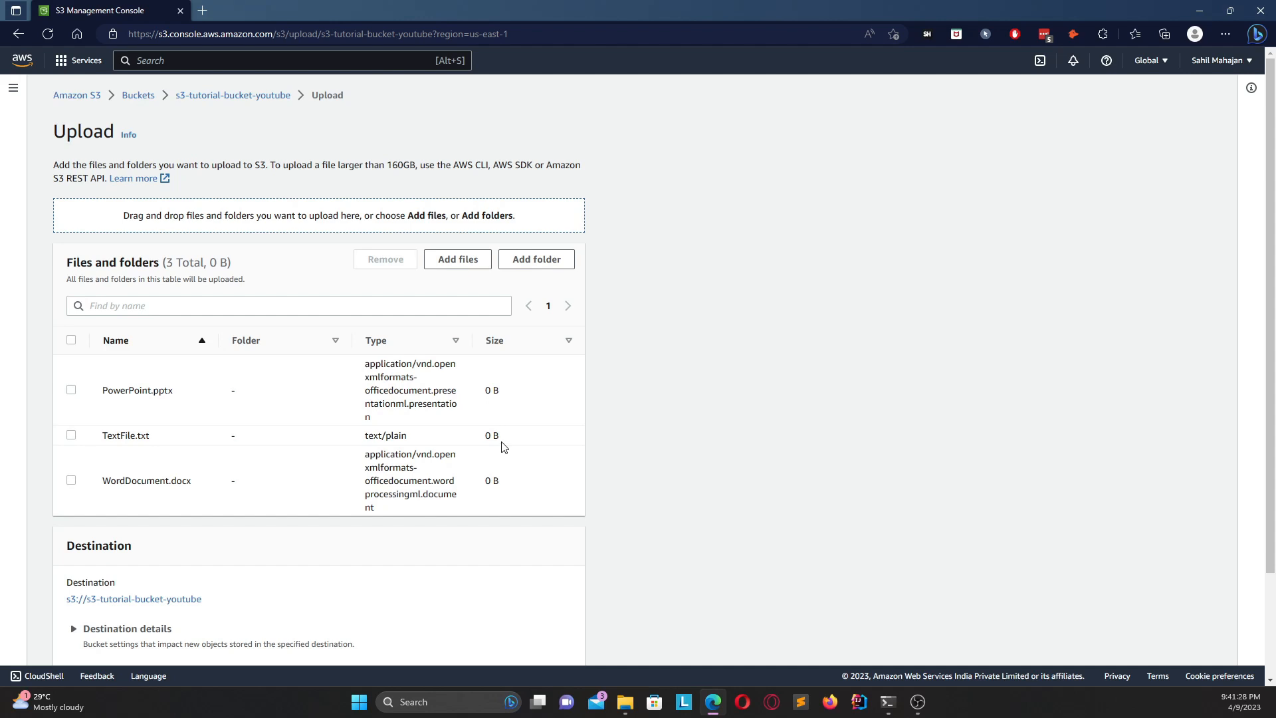
Expand the upload's destination details and examine the bucket versioning, default encryption key type and object lock settings
scroll(439, 362, "down", 2)
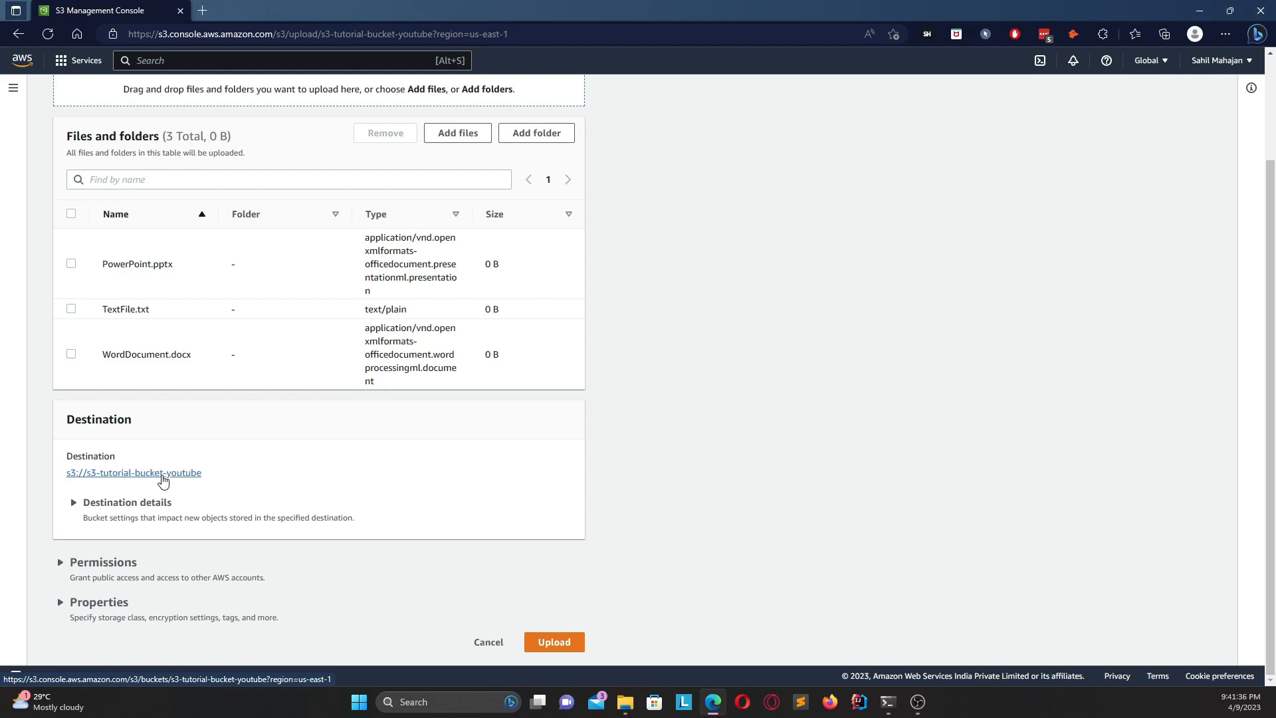
left_click(75, 504)
scroll(77, 516, "down", 1)
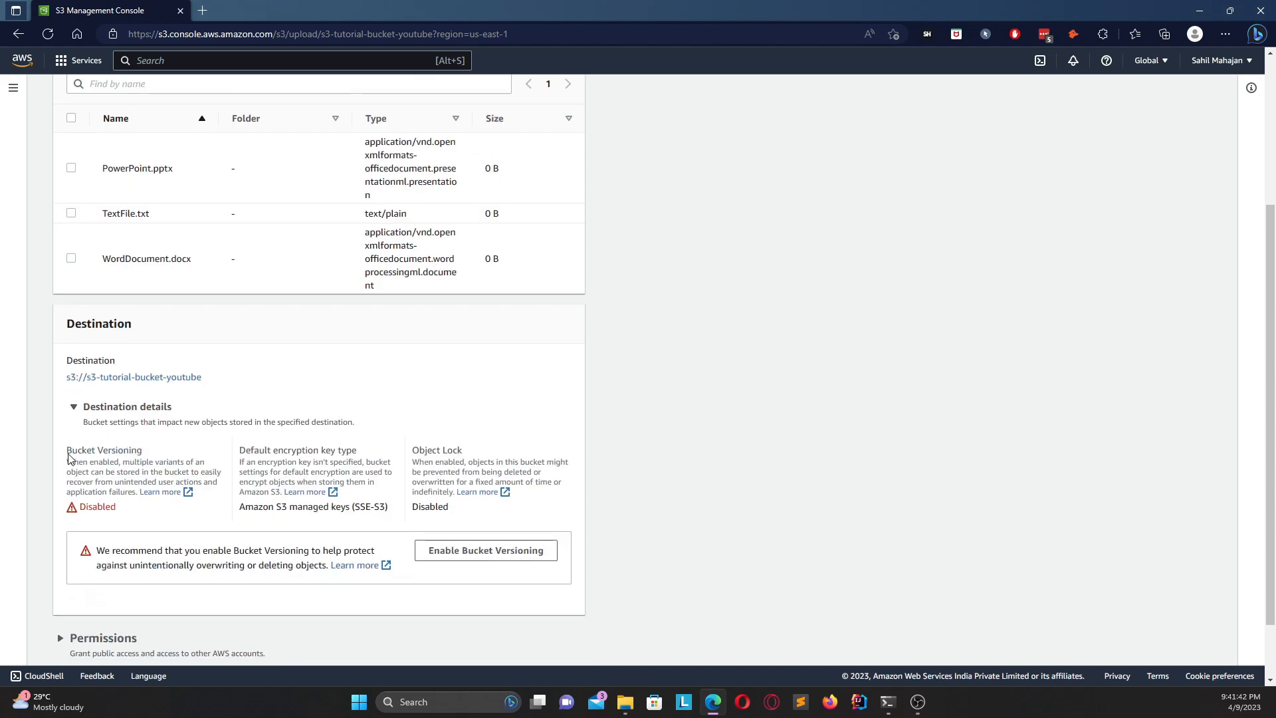
left_click_drag(66, 453, 140, 452)
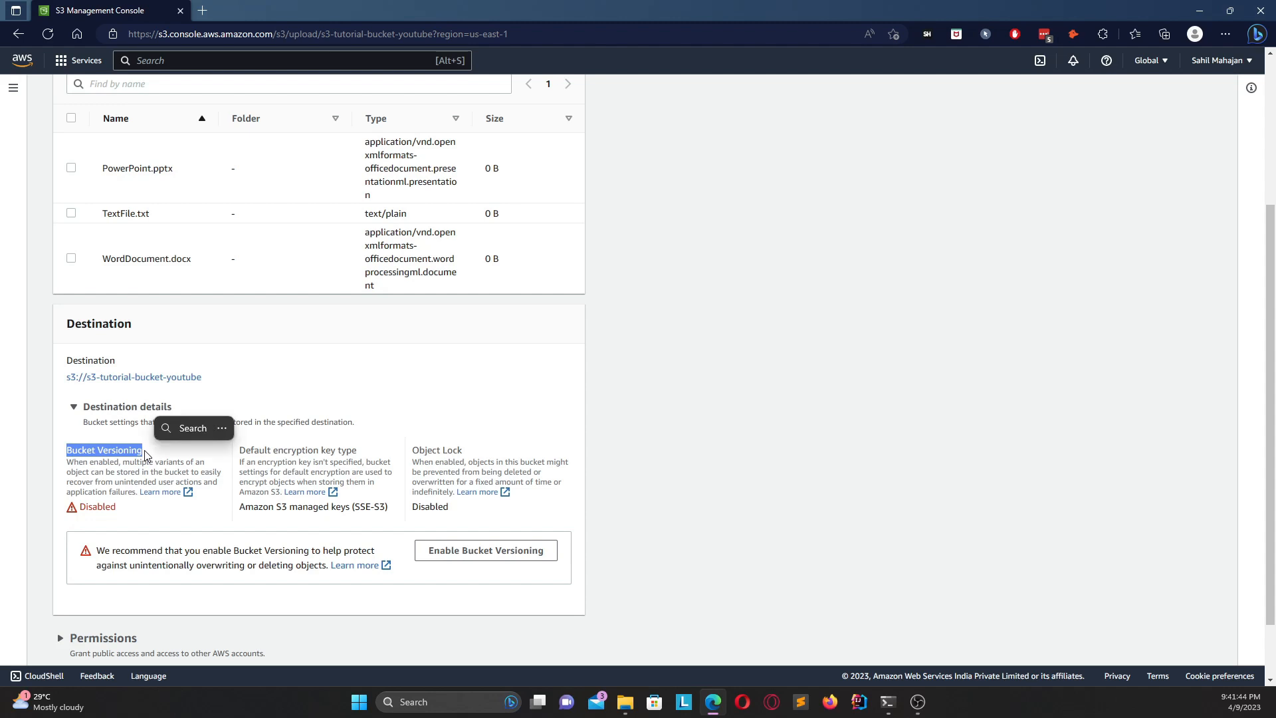
left_click(121, 471)
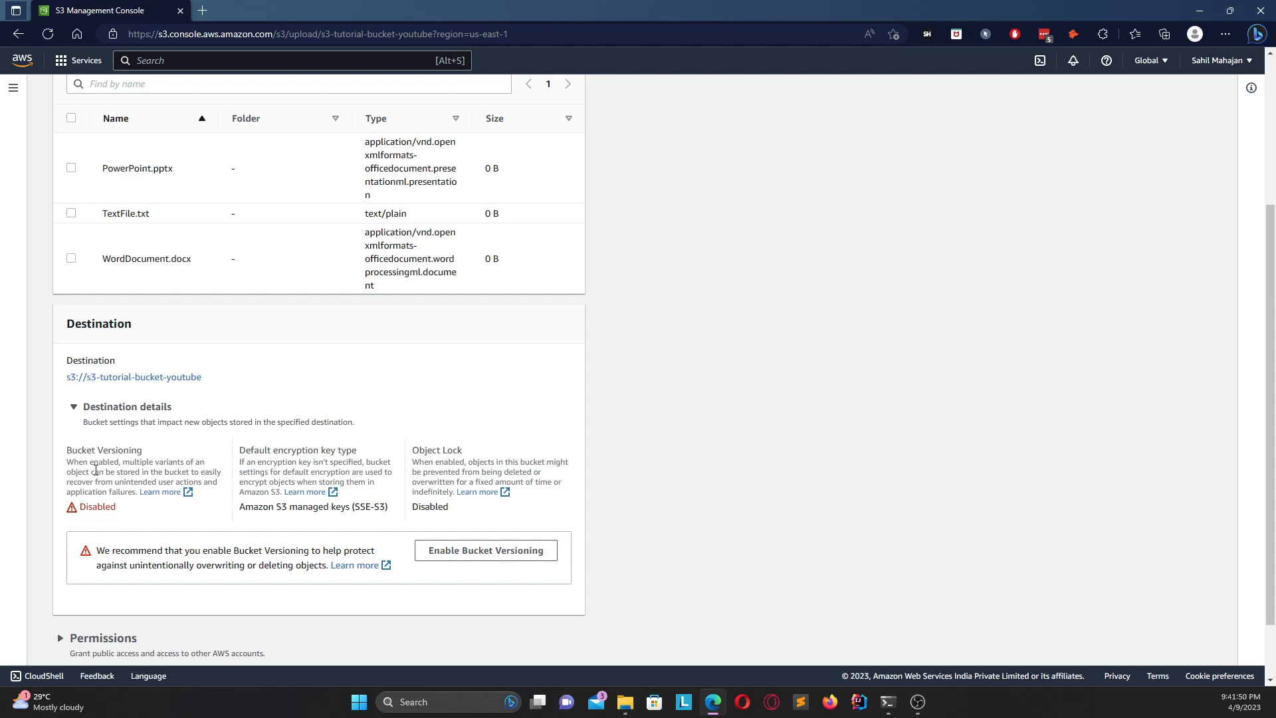
left_click_drag(257, 462, 318, 462)
left_click(266, 505)
left_click_drag(260, 506, 330, 508)
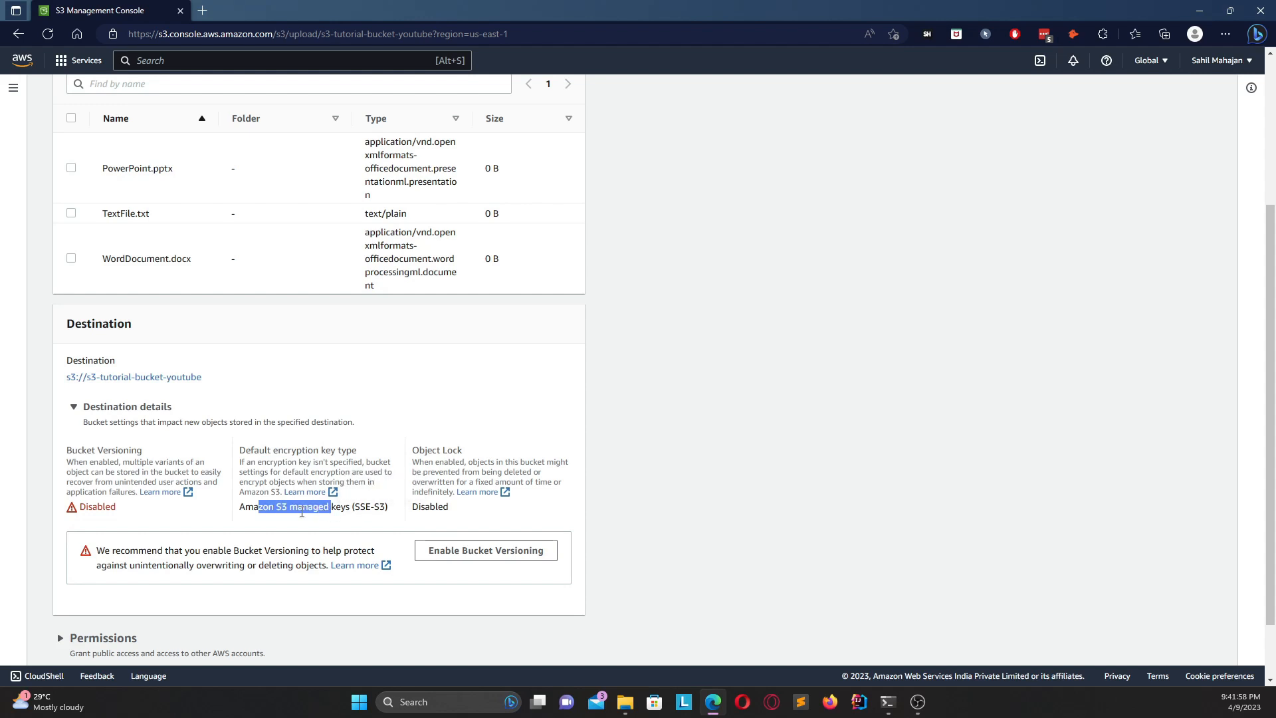
left_click(299, 513)
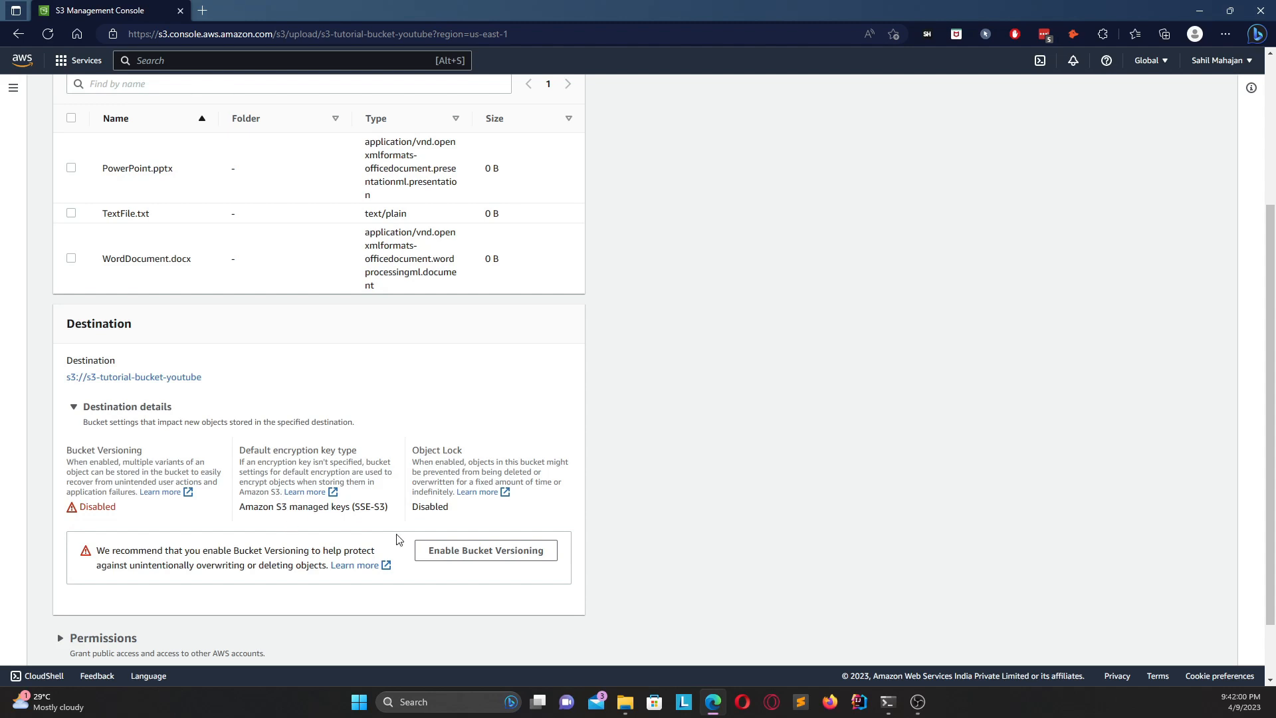
left_click_drag(425, 454, 460, 456)
left_click(444, 461)
scroll(442, 459, "down", 1)
left_click_drag(139, 474, 277, 476)
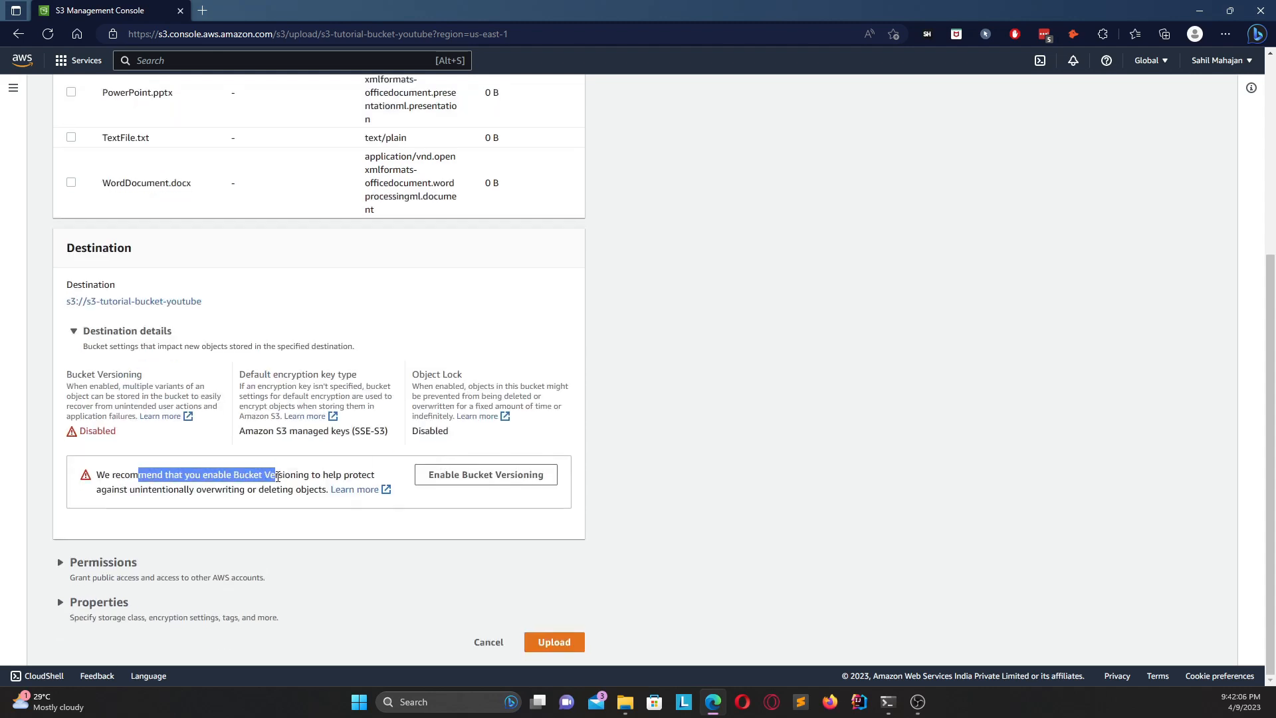
left_click(268, 513)
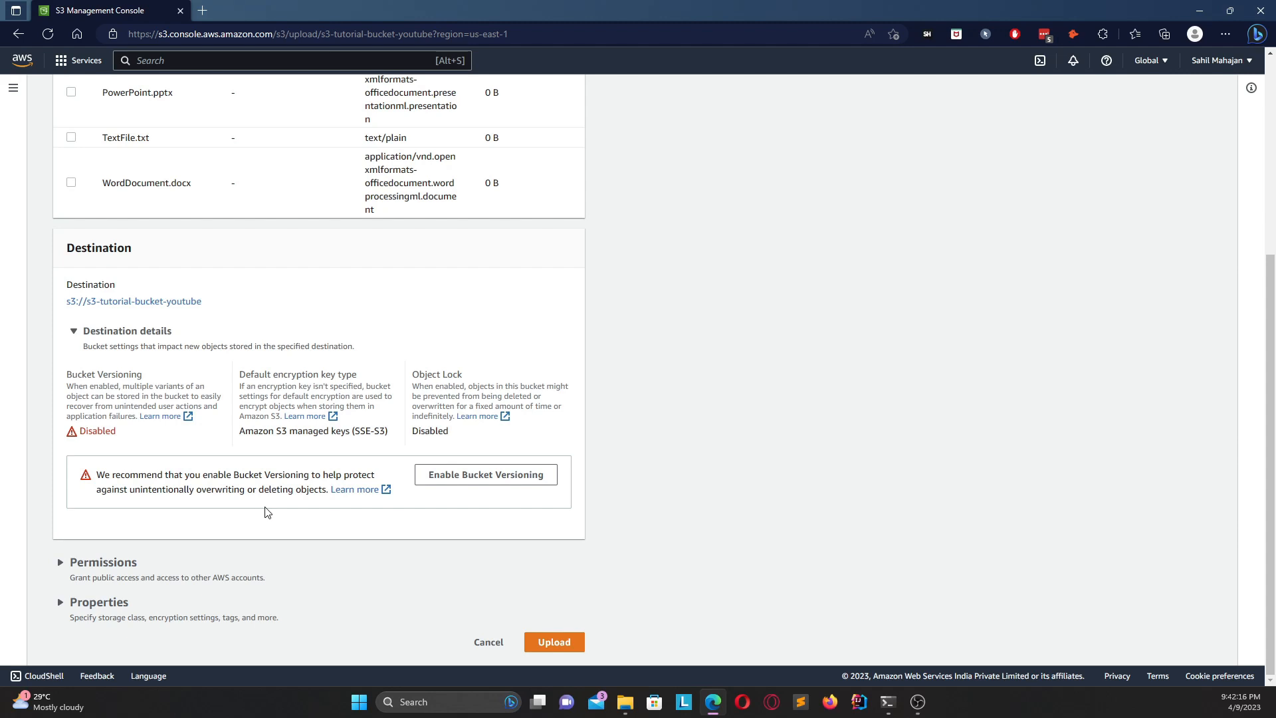
Expand the upload's permissions and properties sections and examine the available storage classes
left_click(98, 563)
scroll(149, 452, "down", 2)
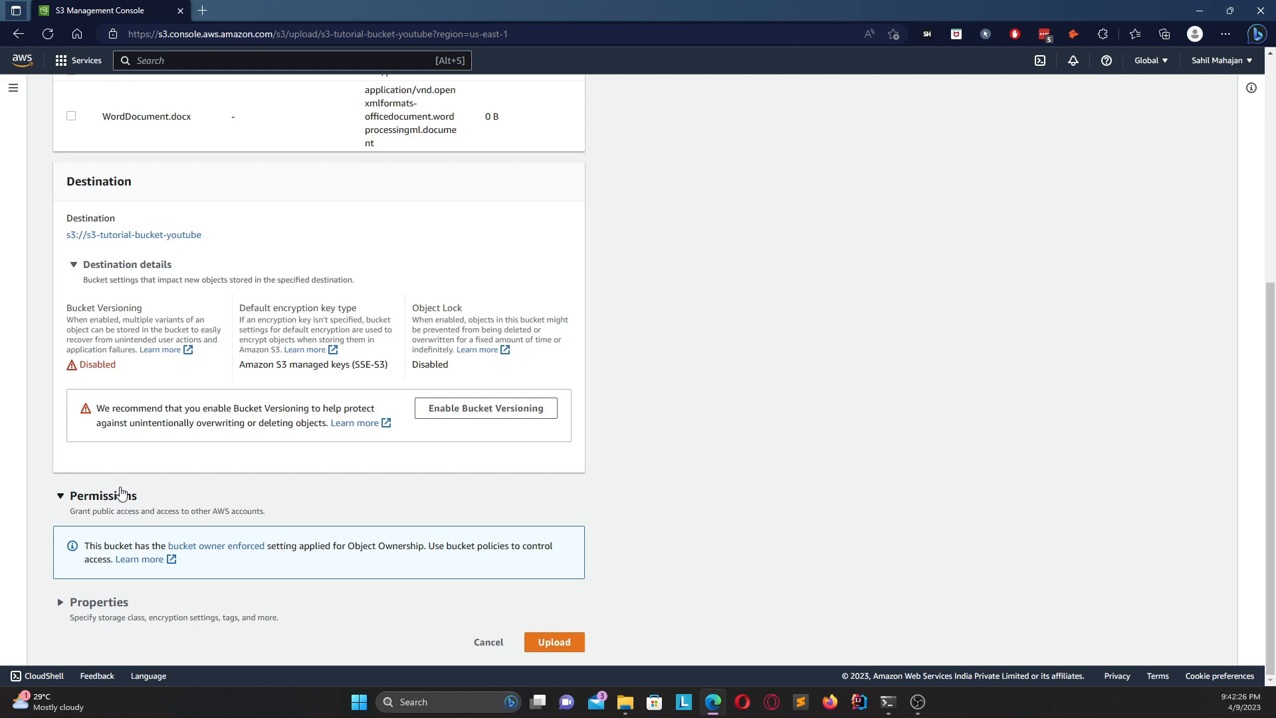
left_click(106, 602)
scroll(159, 370, "down", 4)
scroll(160, 370, "down", 1)
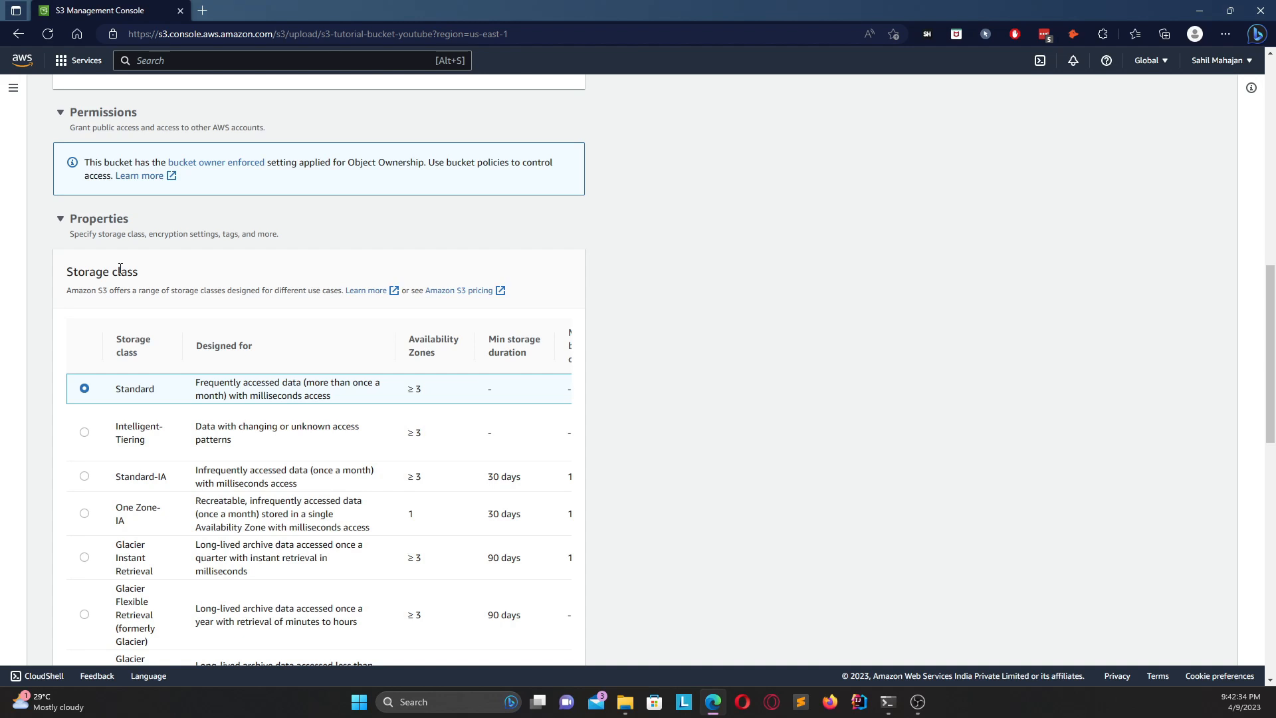
scroll(121, 268, "down", 1)
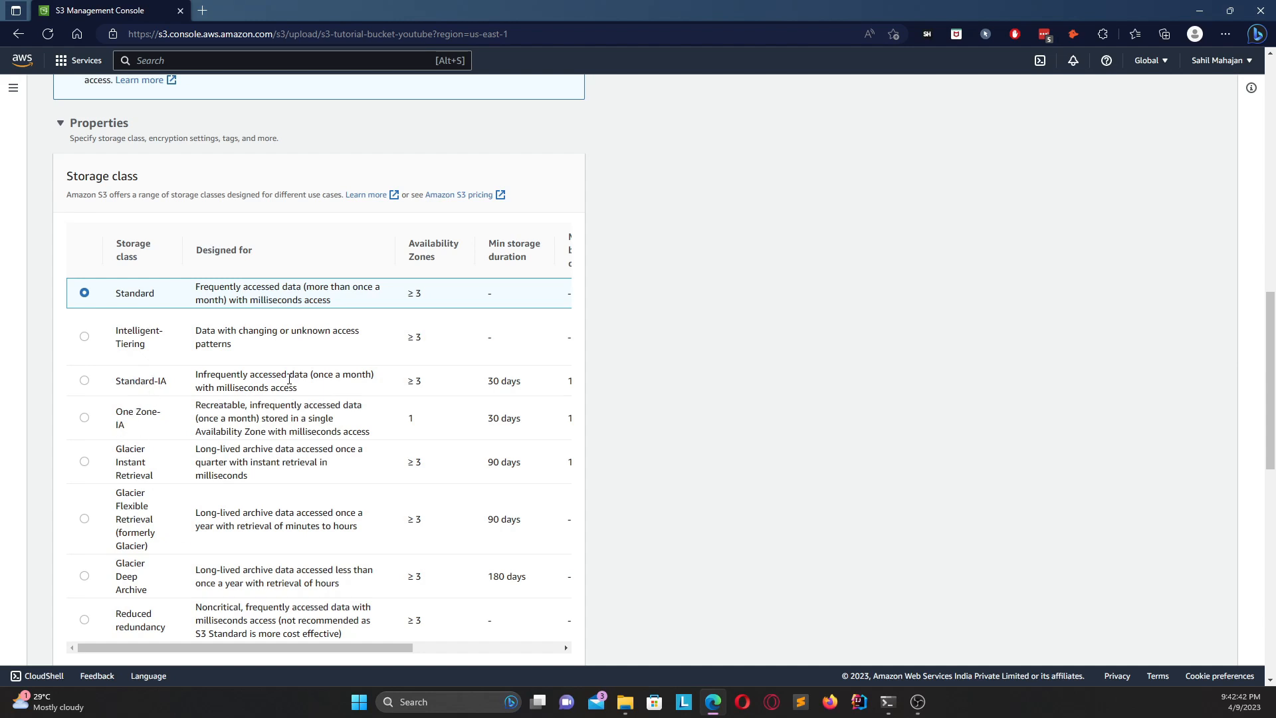
scroll(289, 379, "down", 2)
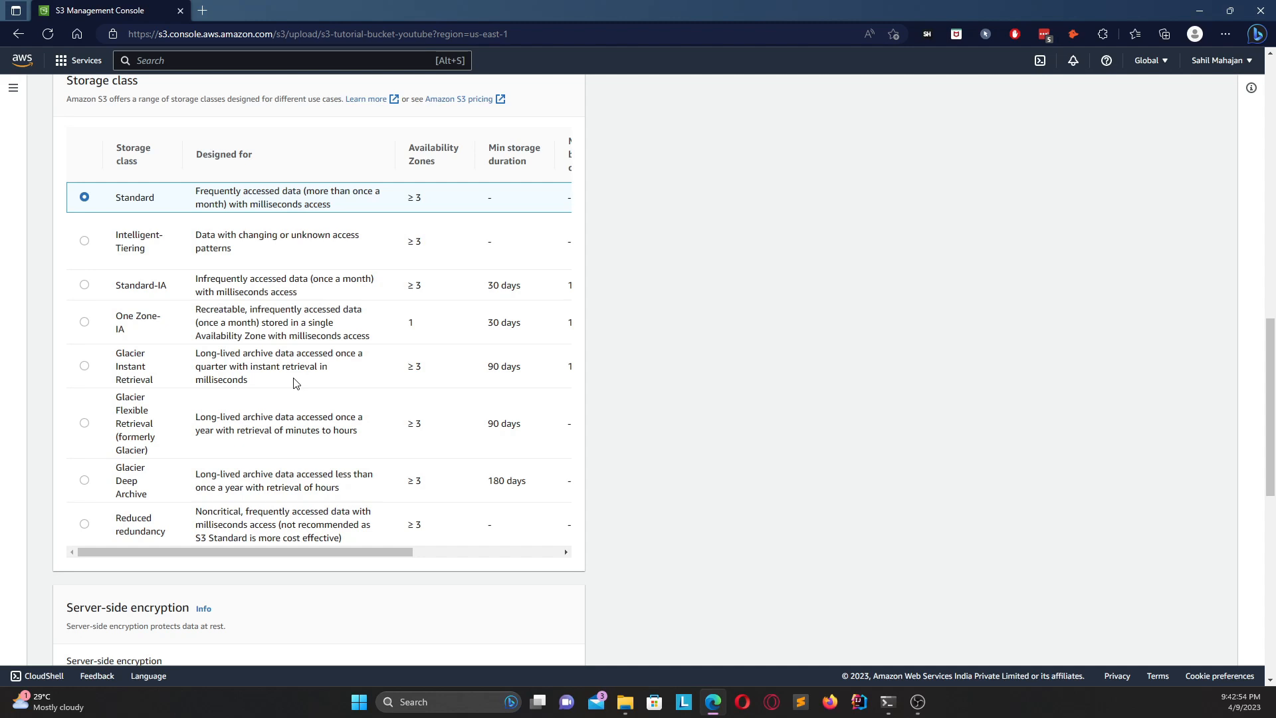
scroll(296, 376, "up", 1)
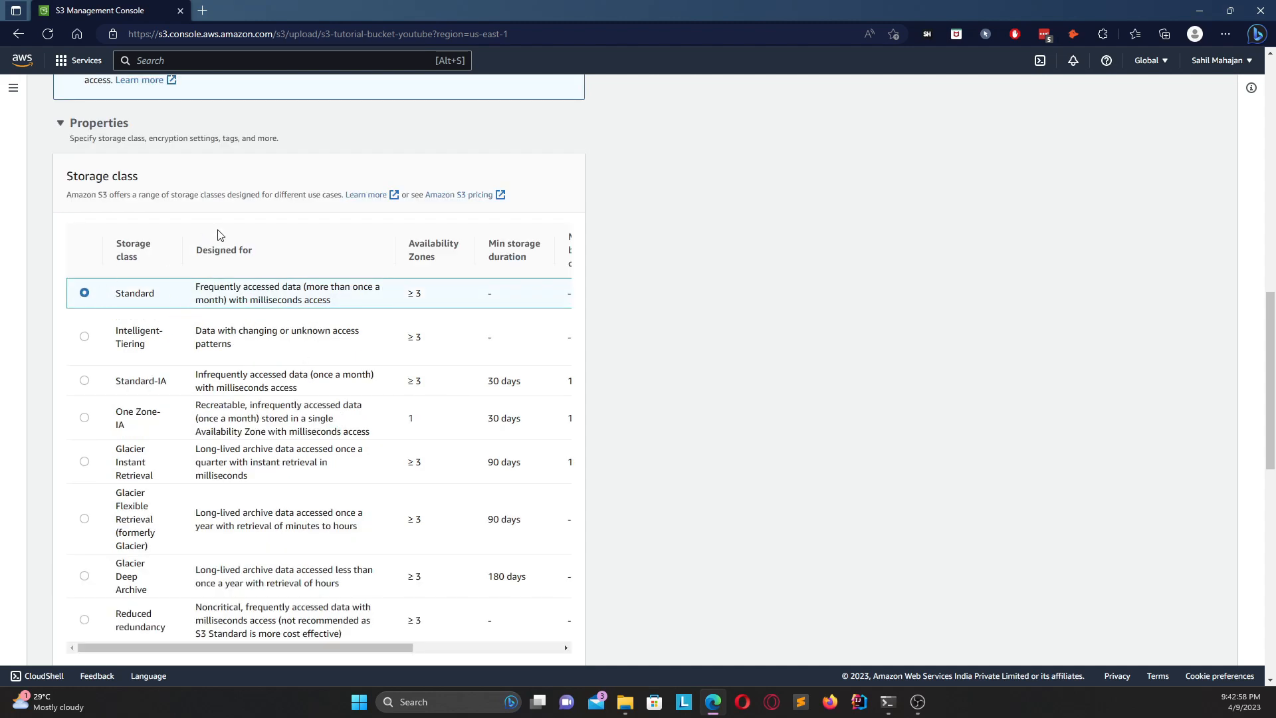
Examine the Standard storage class's intended use, availability zones and minimum storage duration
triple_click(206, 286)
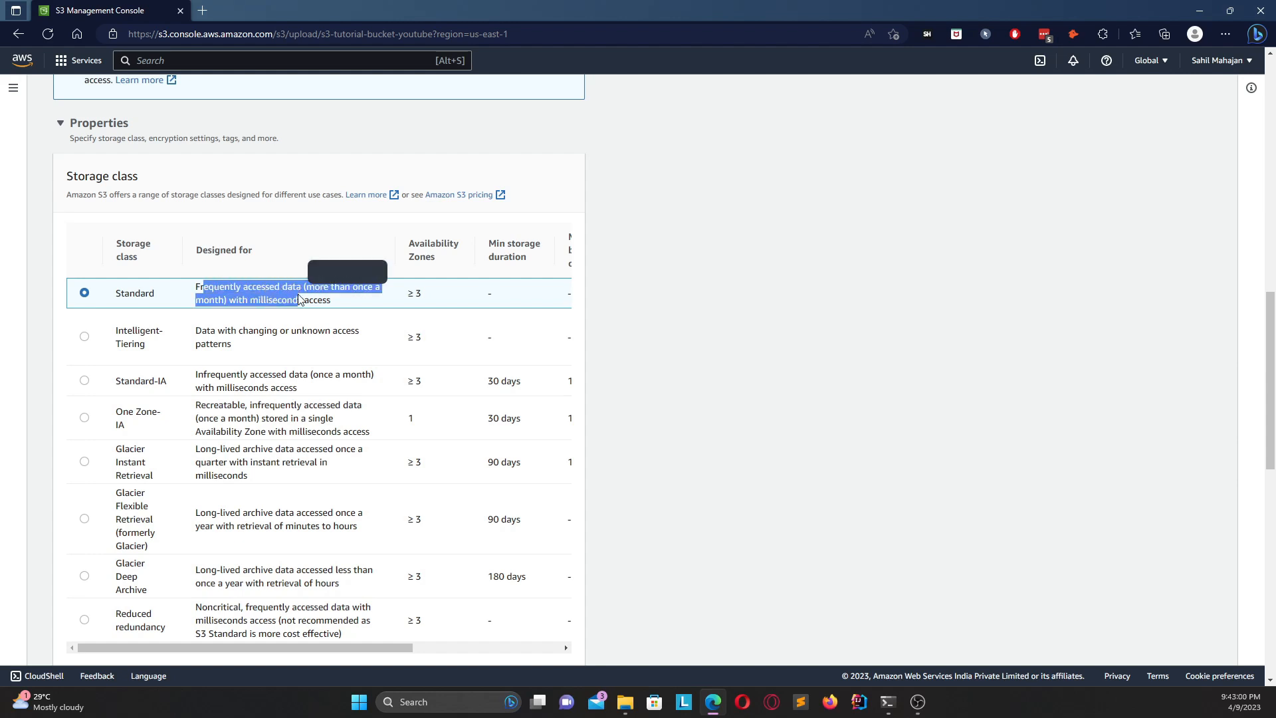
left_click(309, 295)
left_click_drag(305, 287, 329, 288)
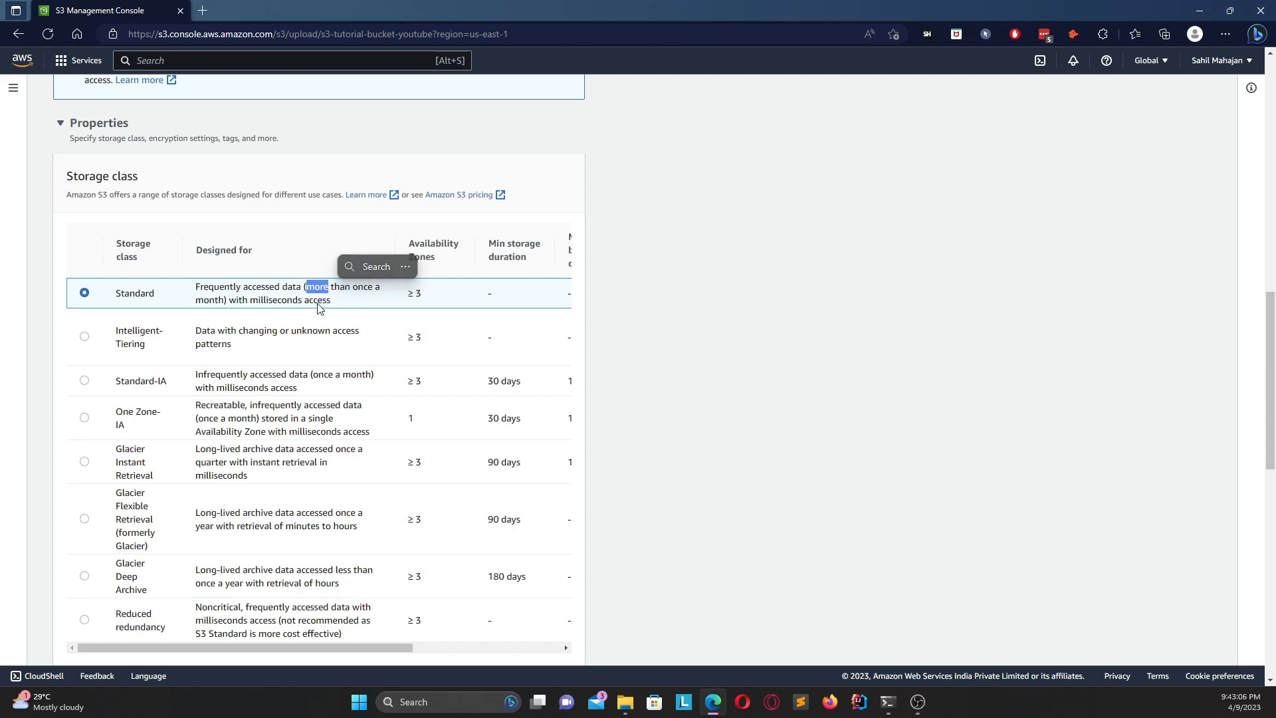
left_click_drag(251, 300, 320, 301)
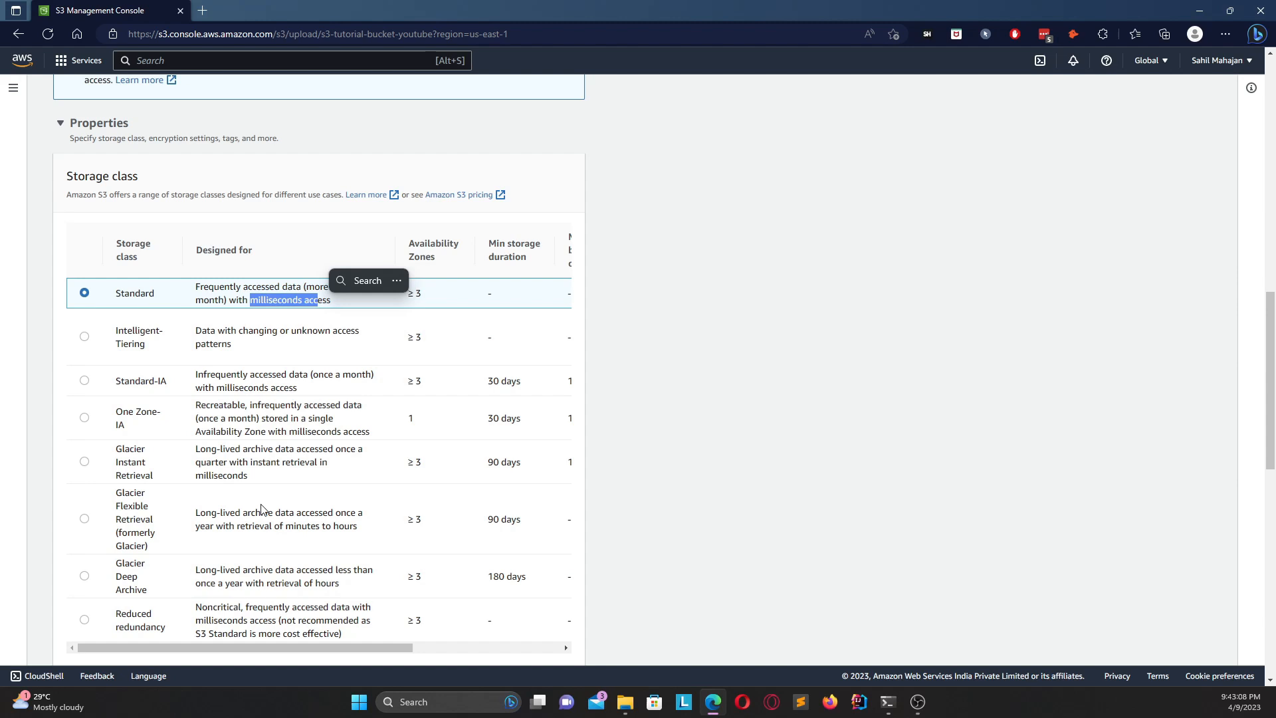
left_click_drag(336, 650, 414, 649)
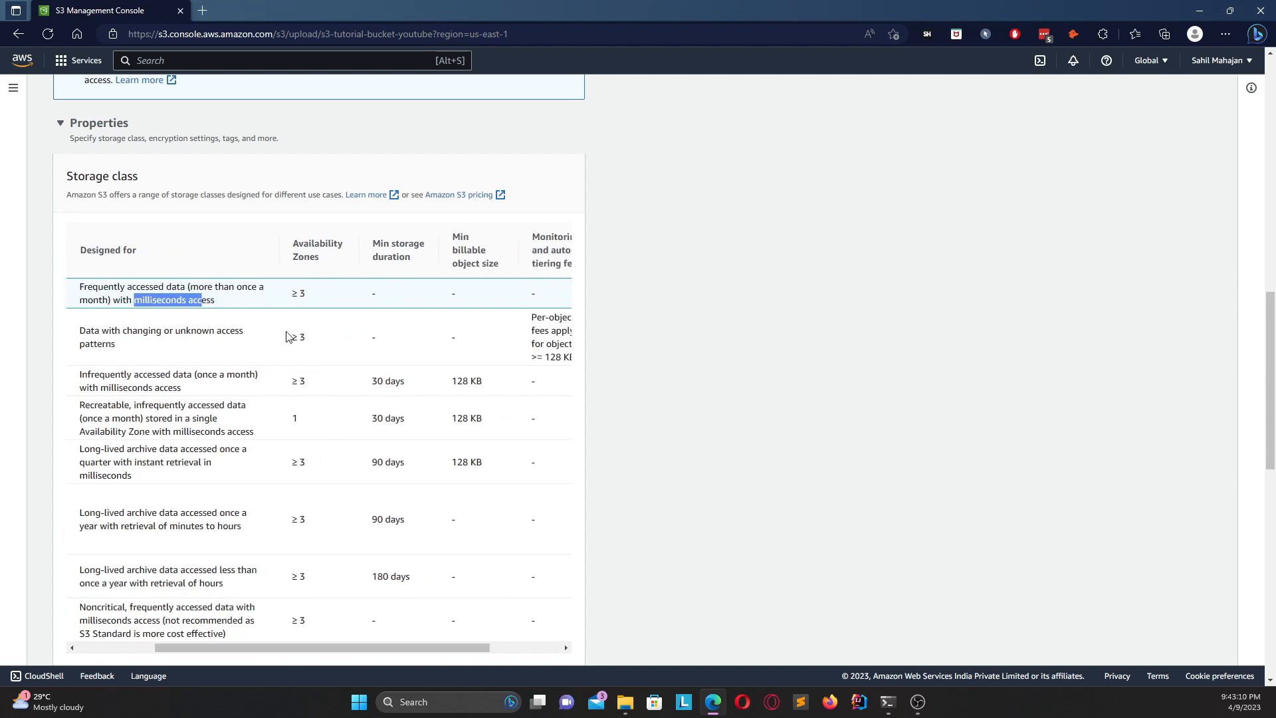
double_click(301, 293)
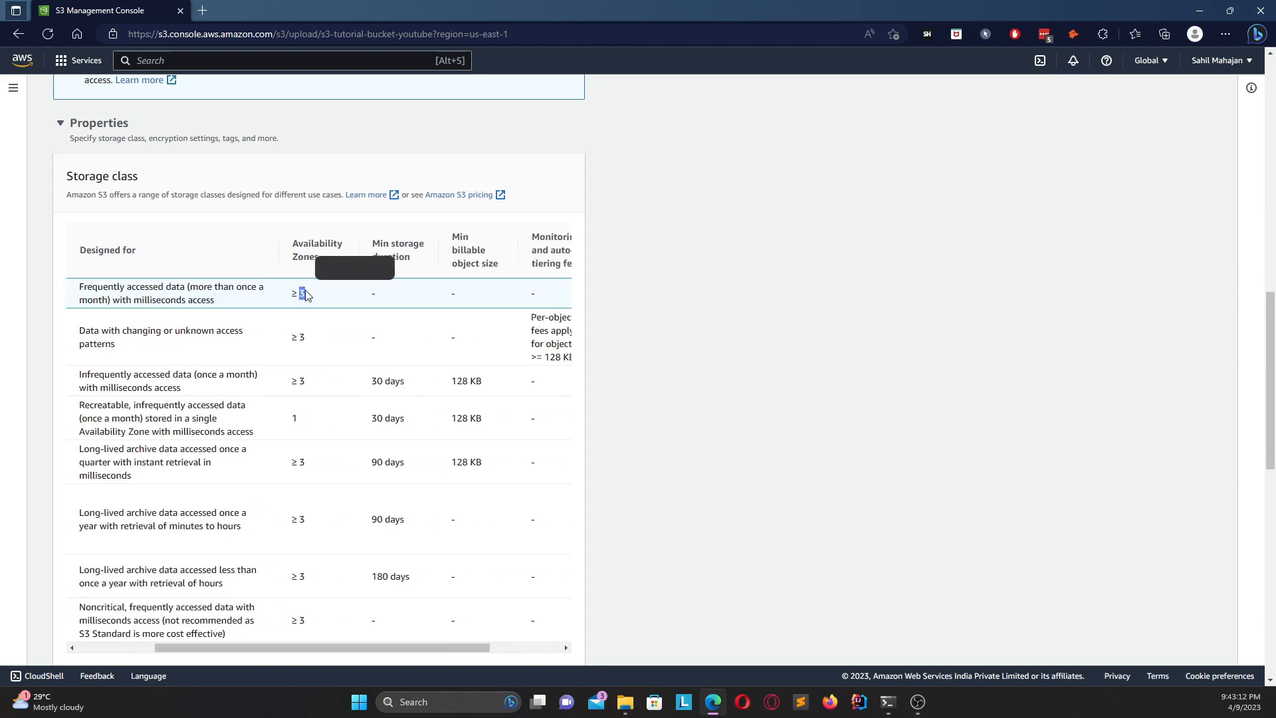
left_click(369, 314)
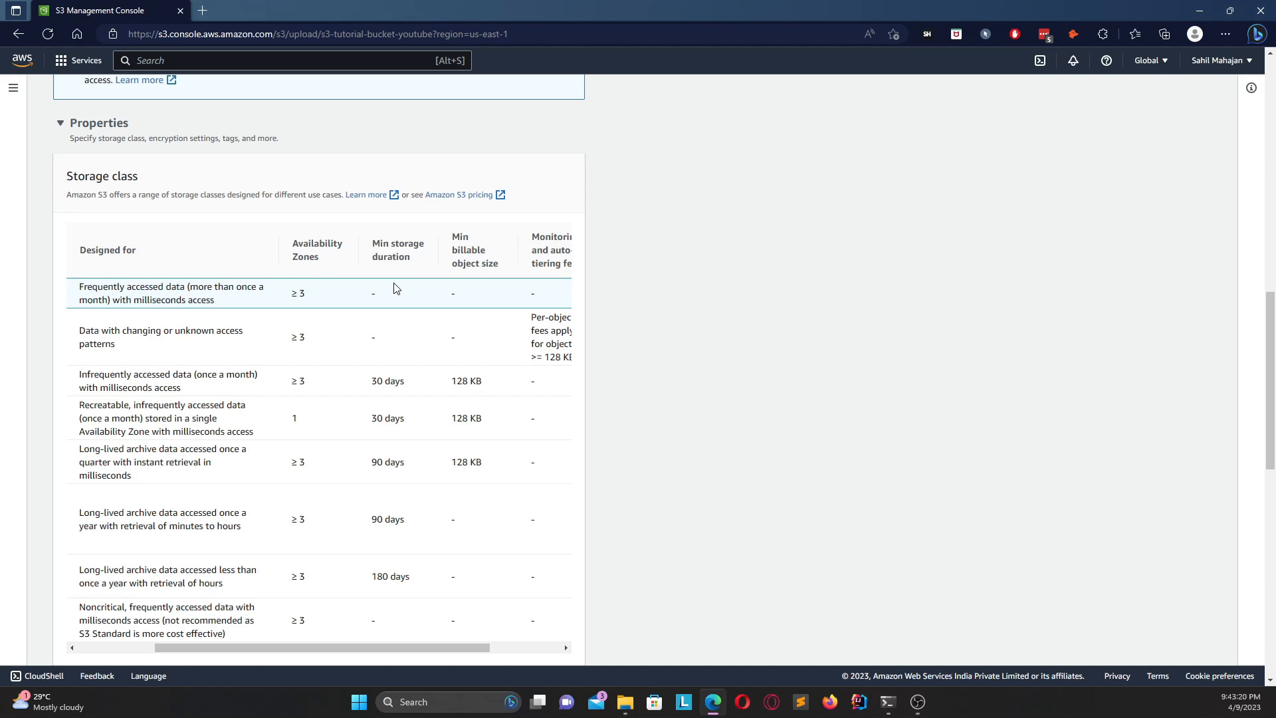
left_click_drag(384, 649, 267, 592)
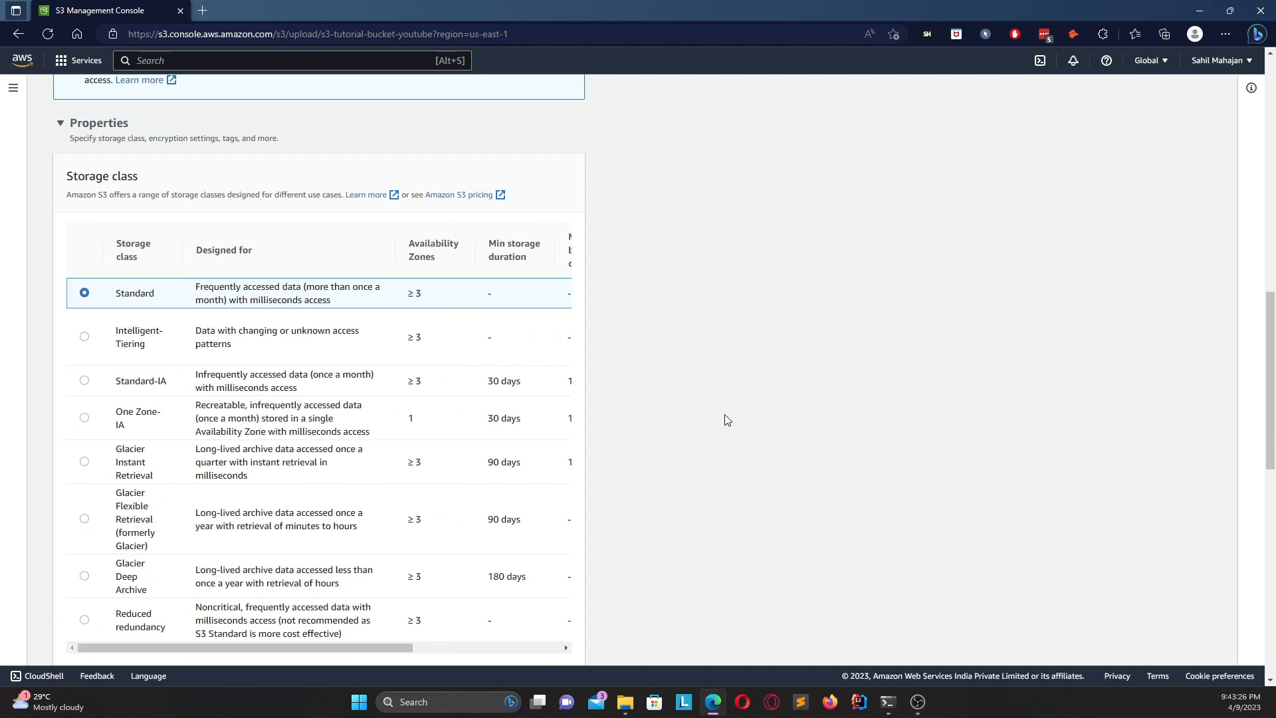
Upload the three files with the default encryption, checksum, tag and metadata settings
scroll(750, 407, "down", 5)
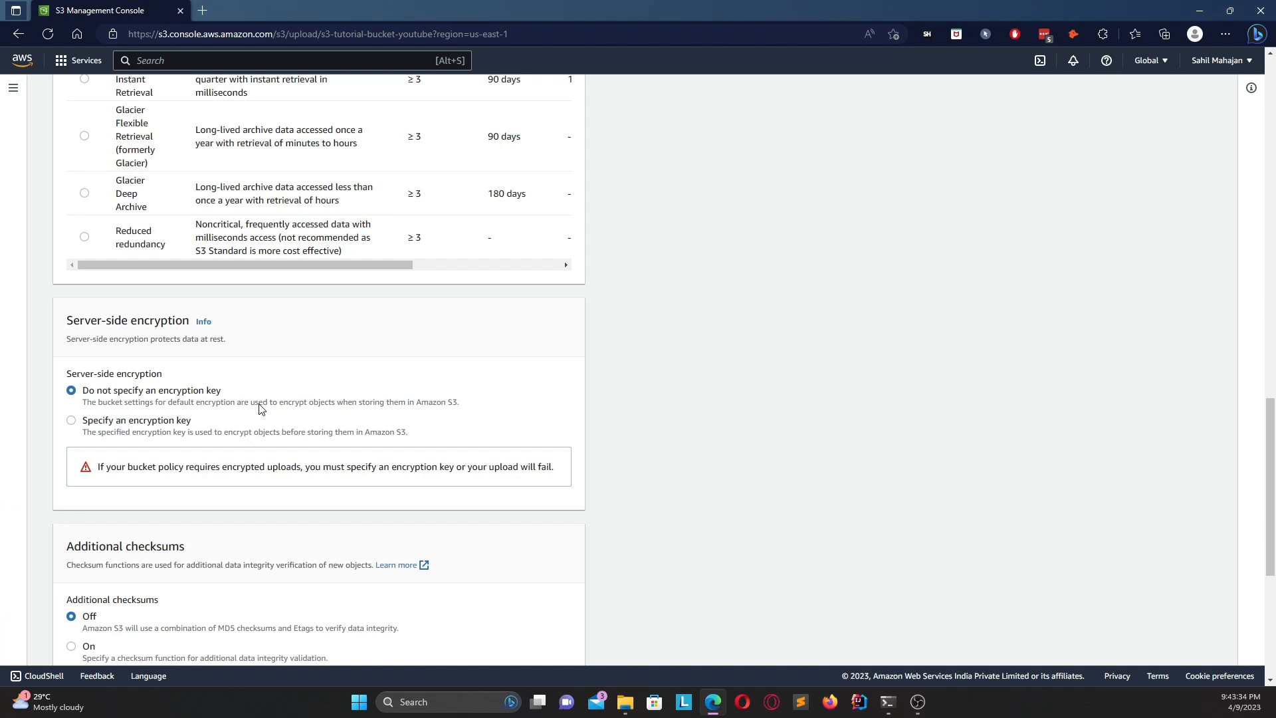
scroll(259, 408, "down", 5)
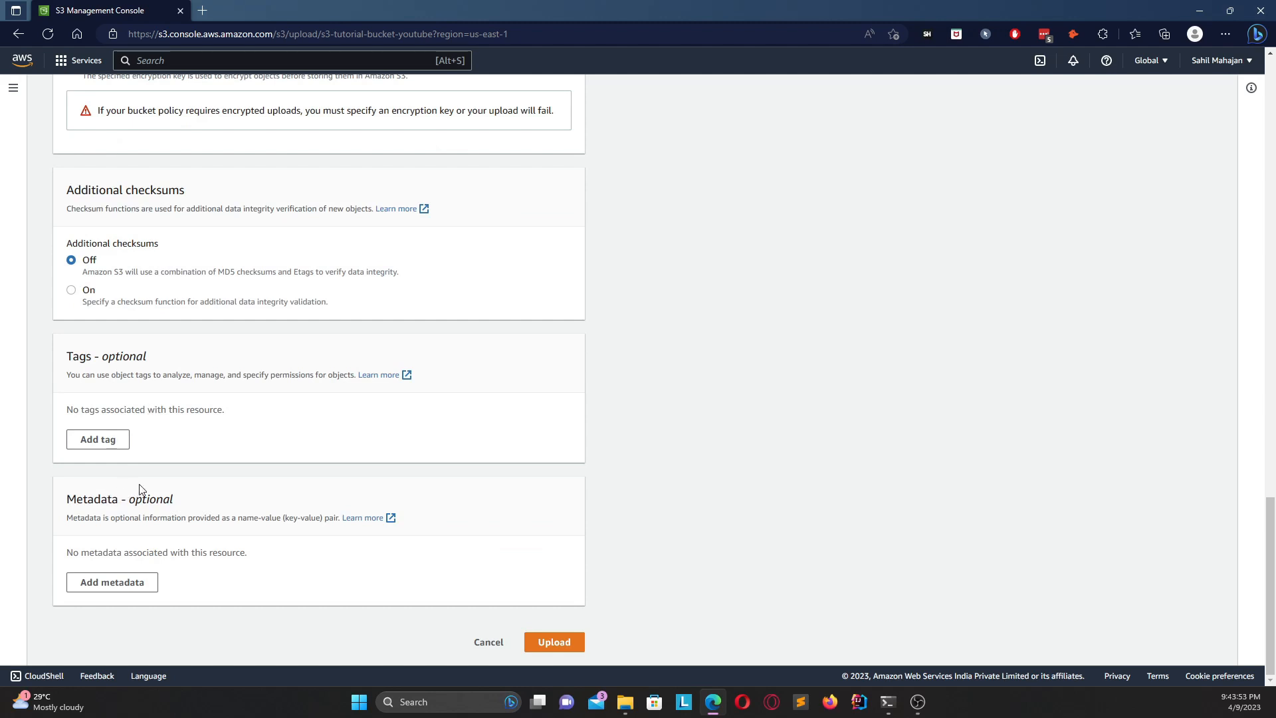
left_click(554, 643)
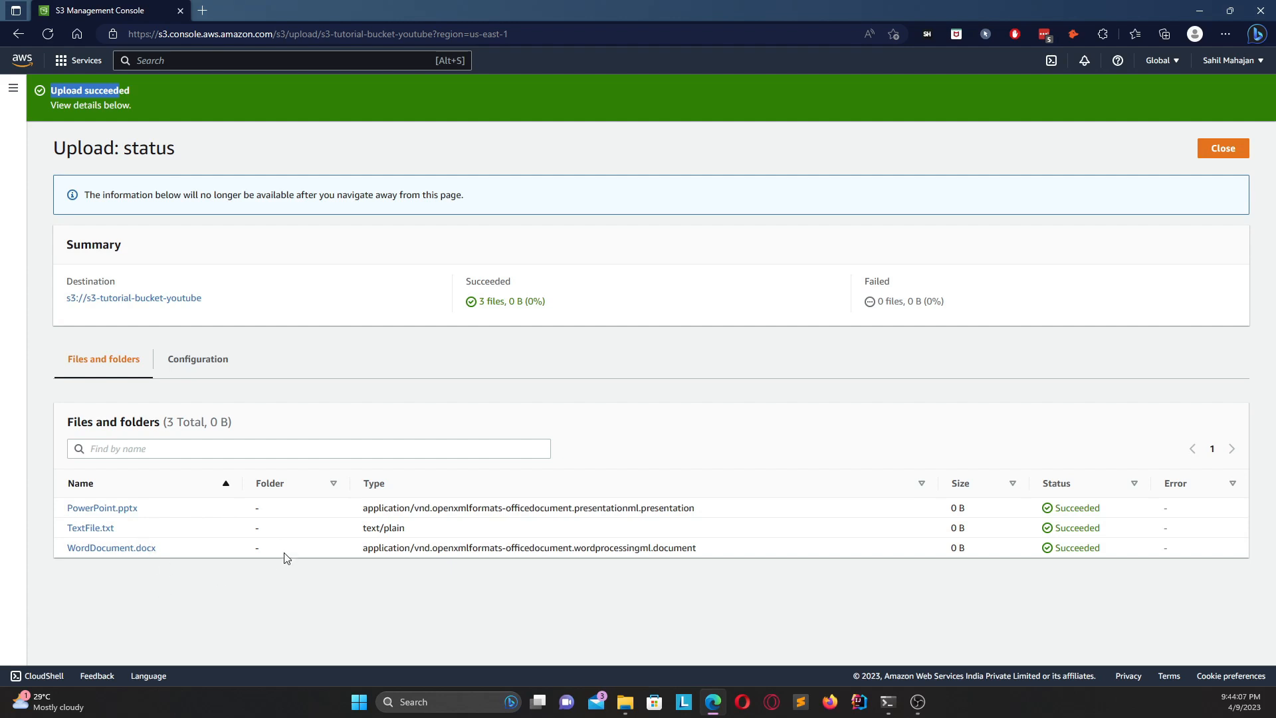
Examine the upload status of the files and the configuration applied to them
left_click(253, 510)
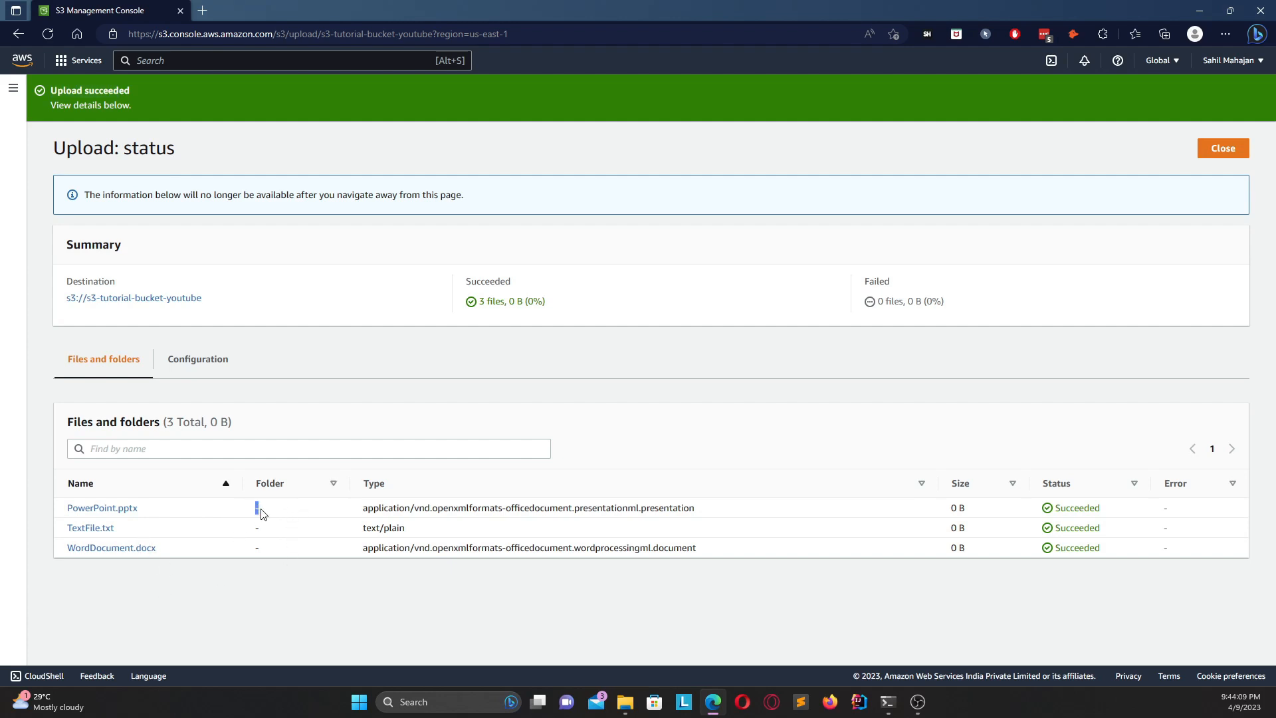
double_click(257, 508)
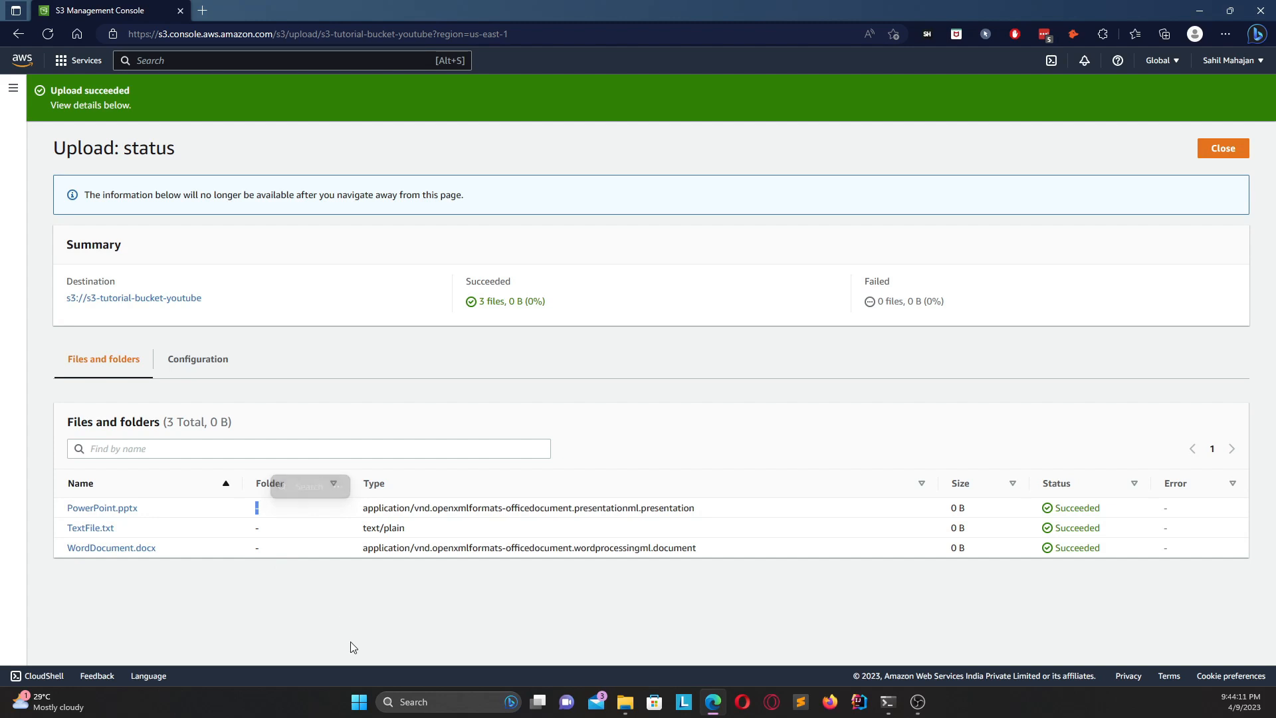
left_click(334, 640)
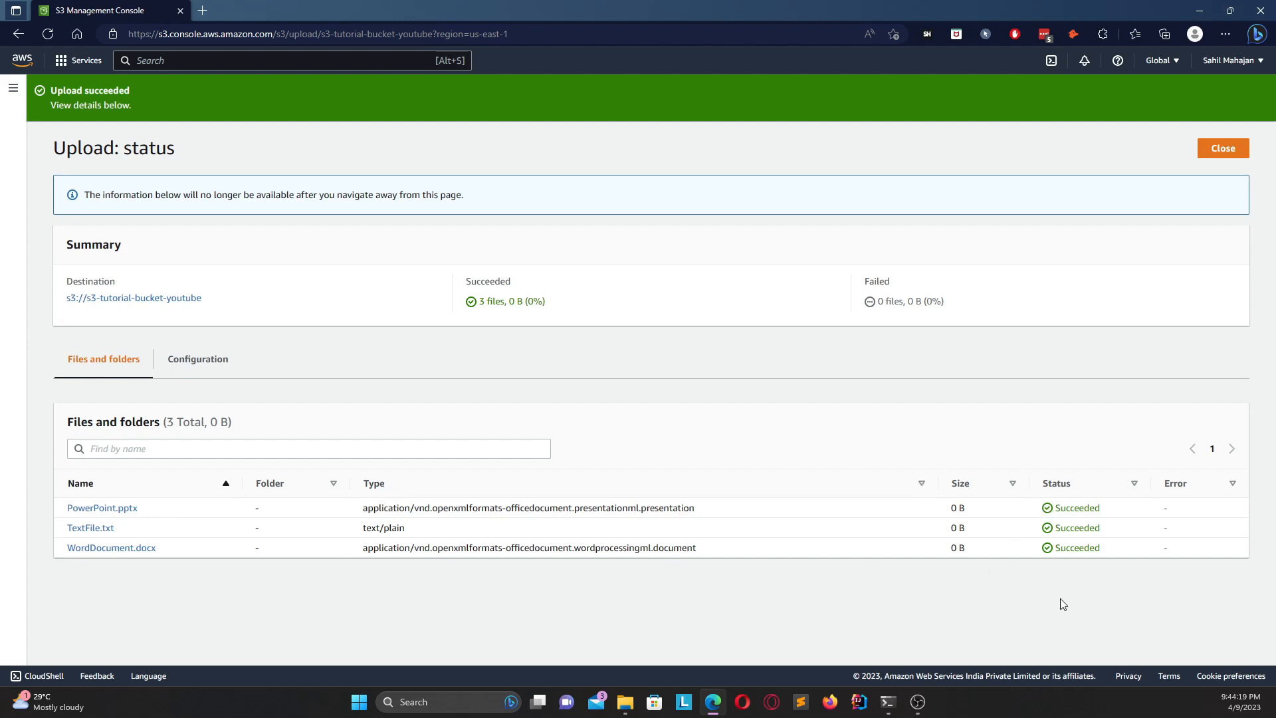
left_click(219, 370)
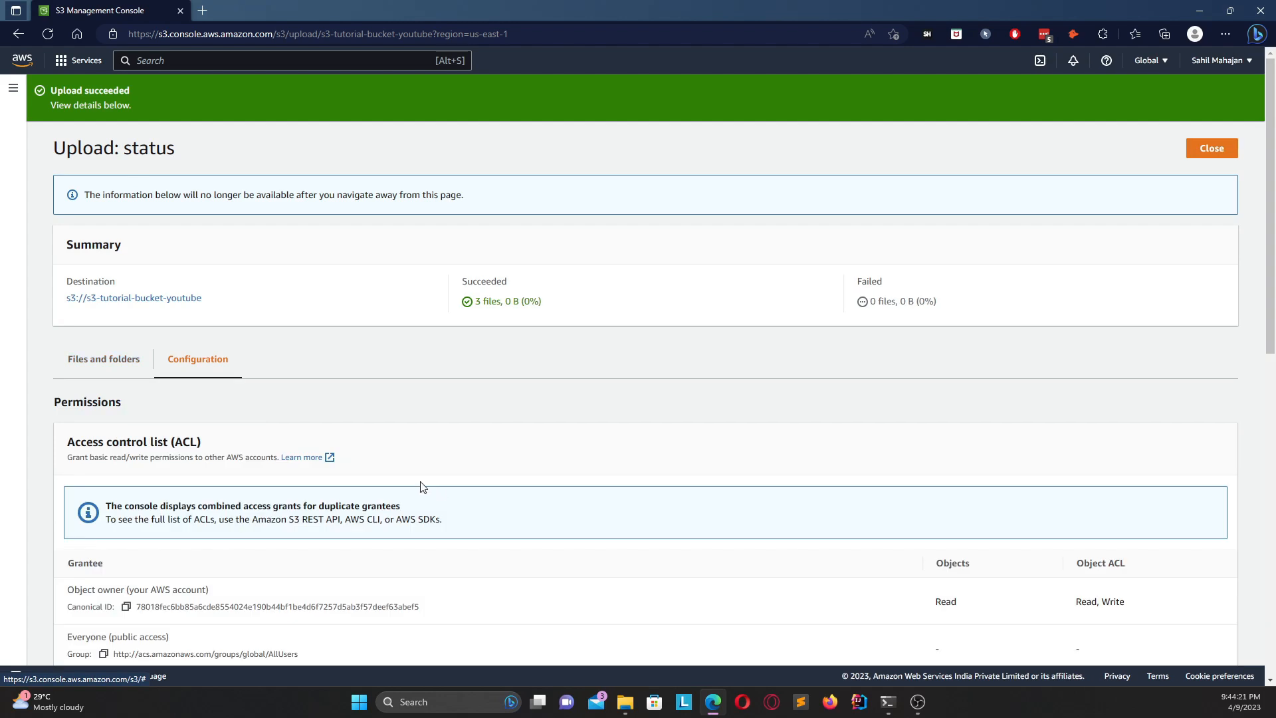
scroll(425, 485, "down", 3)
scroll(464, 484, "up", 3)
left_click(90, 372)
Close the upload status page and open the object overview of TextFile.txt in the bucket
left_click(1220, 153)
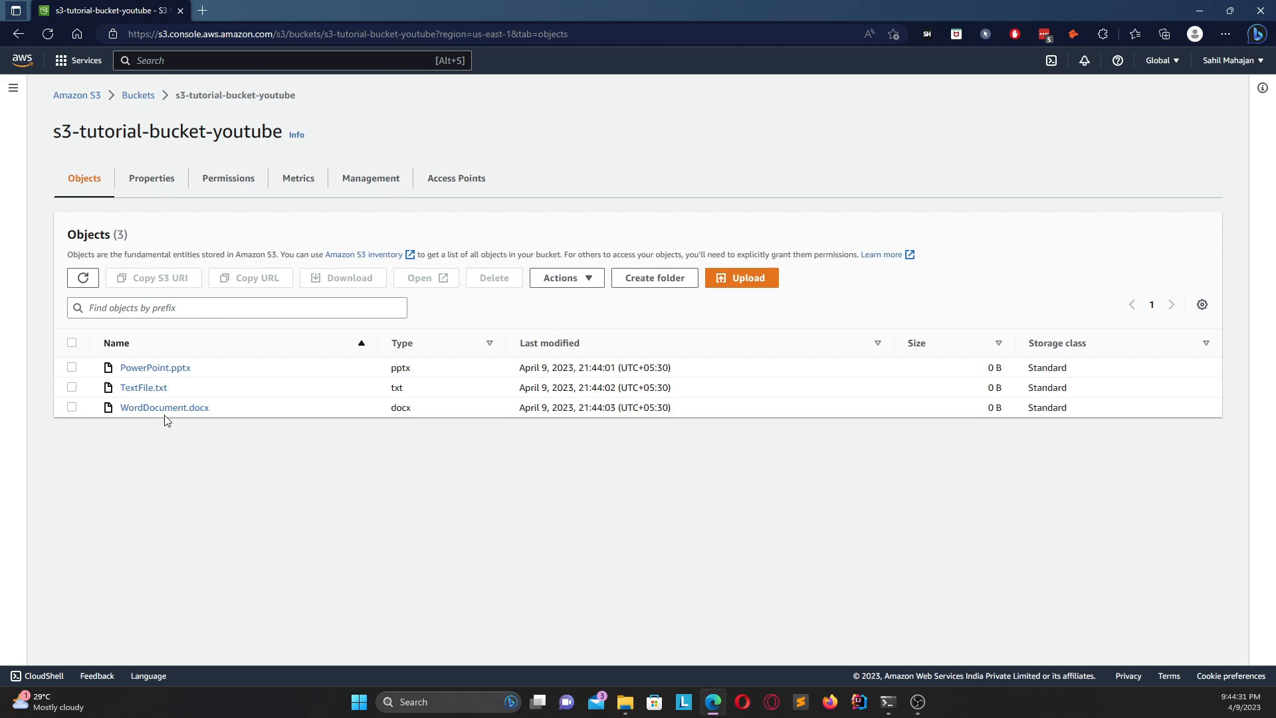
left_click(143, 388)
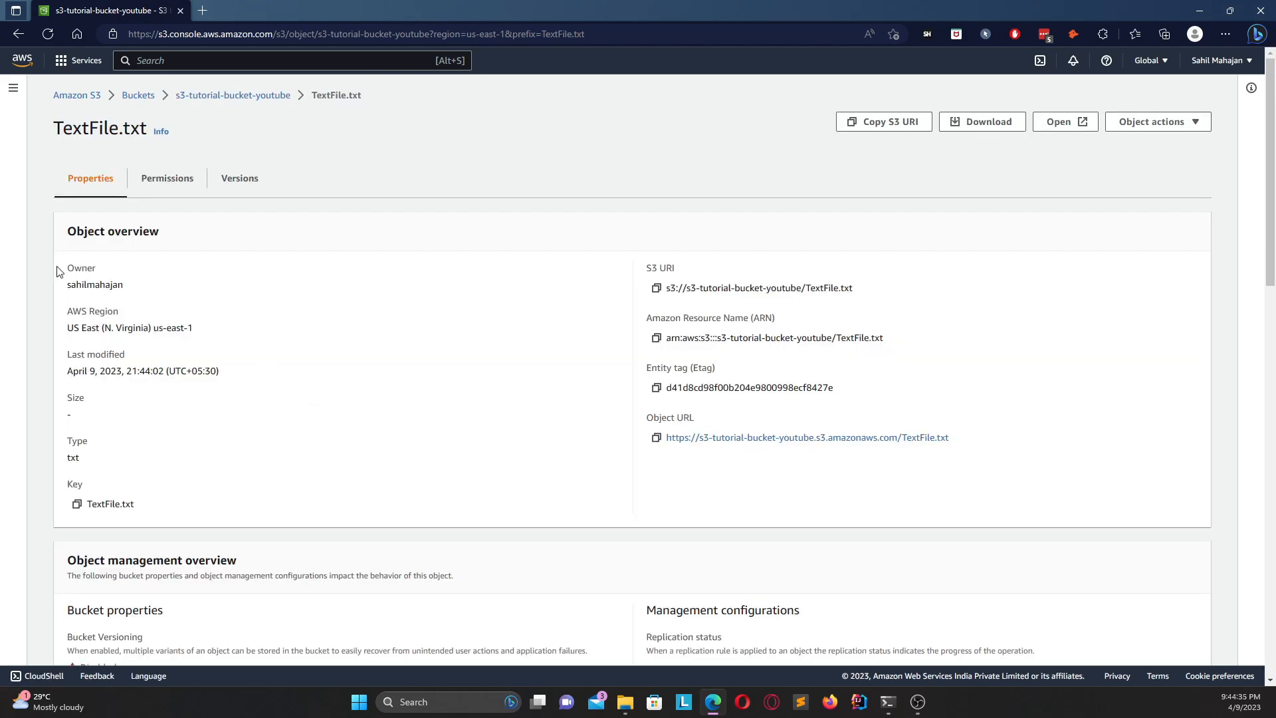
left_click_drag(46, 236, 165, 237)
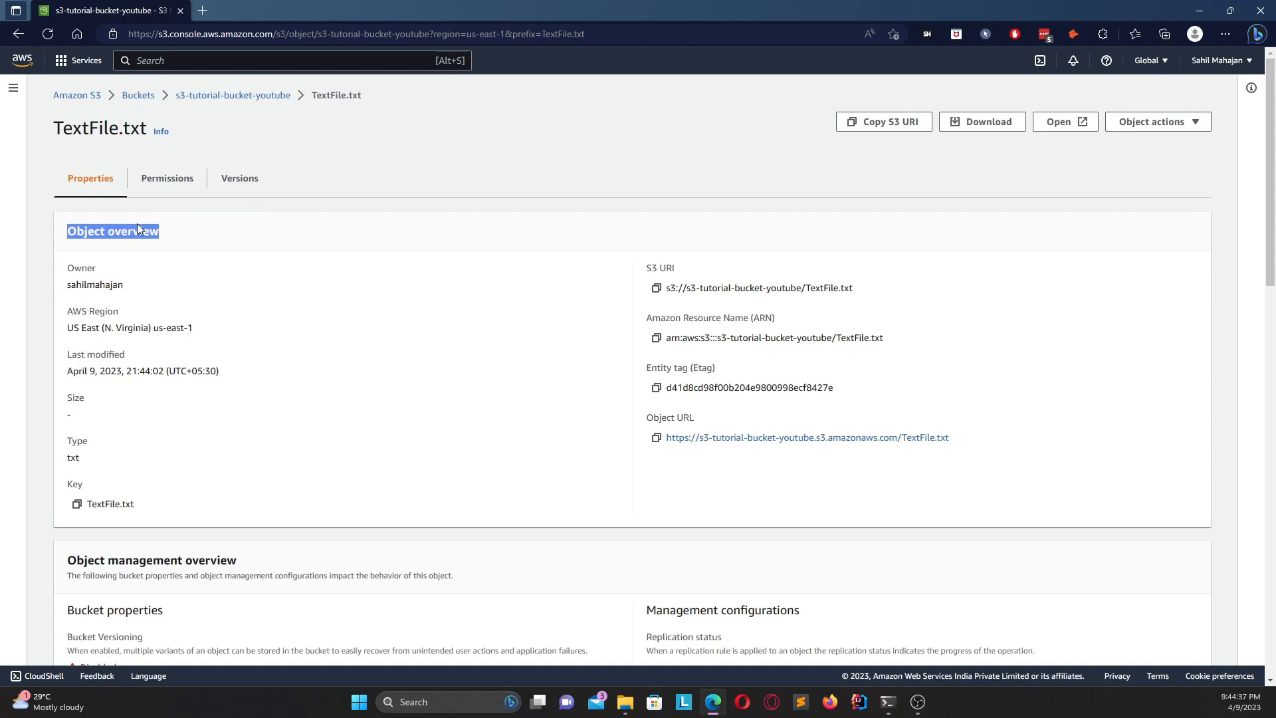
Examine the owner, AWS Region, last modified date and size in the object overview of TextFile.txt
left_click(100, 181)
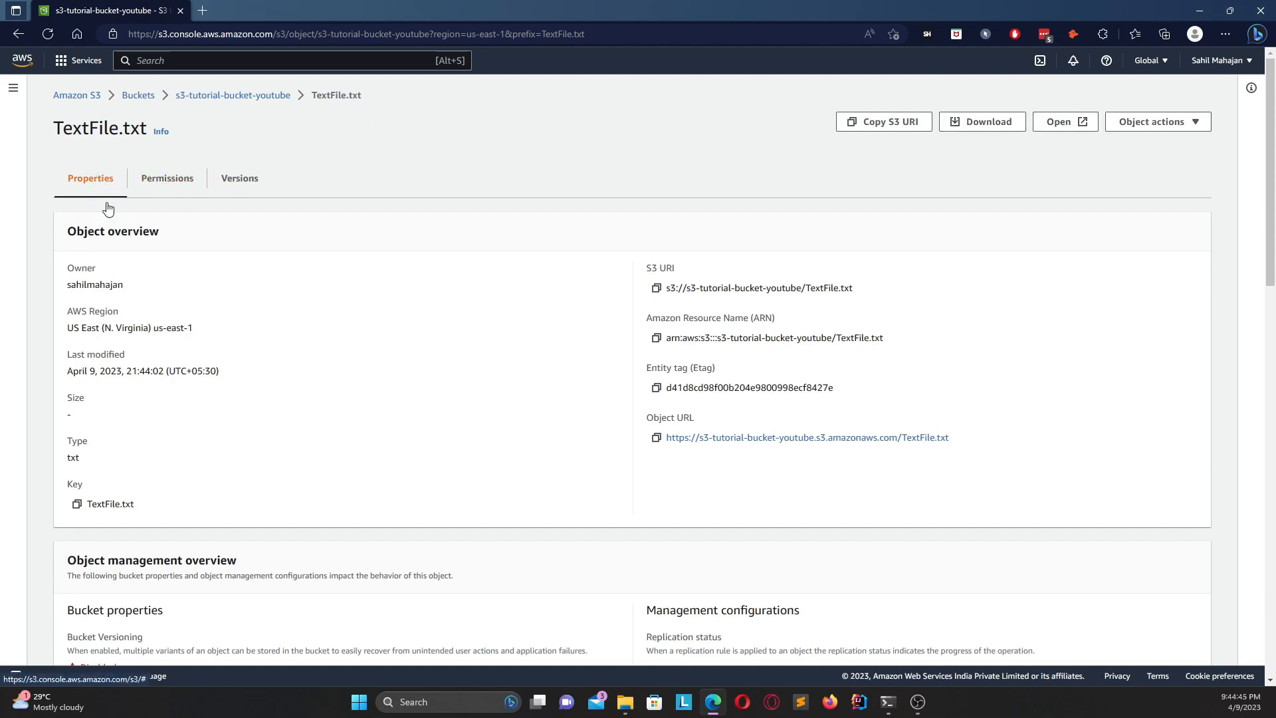
left_click_drag(73, 239, 146, 243)
left_click(119, 269)
double_click(75, 287)
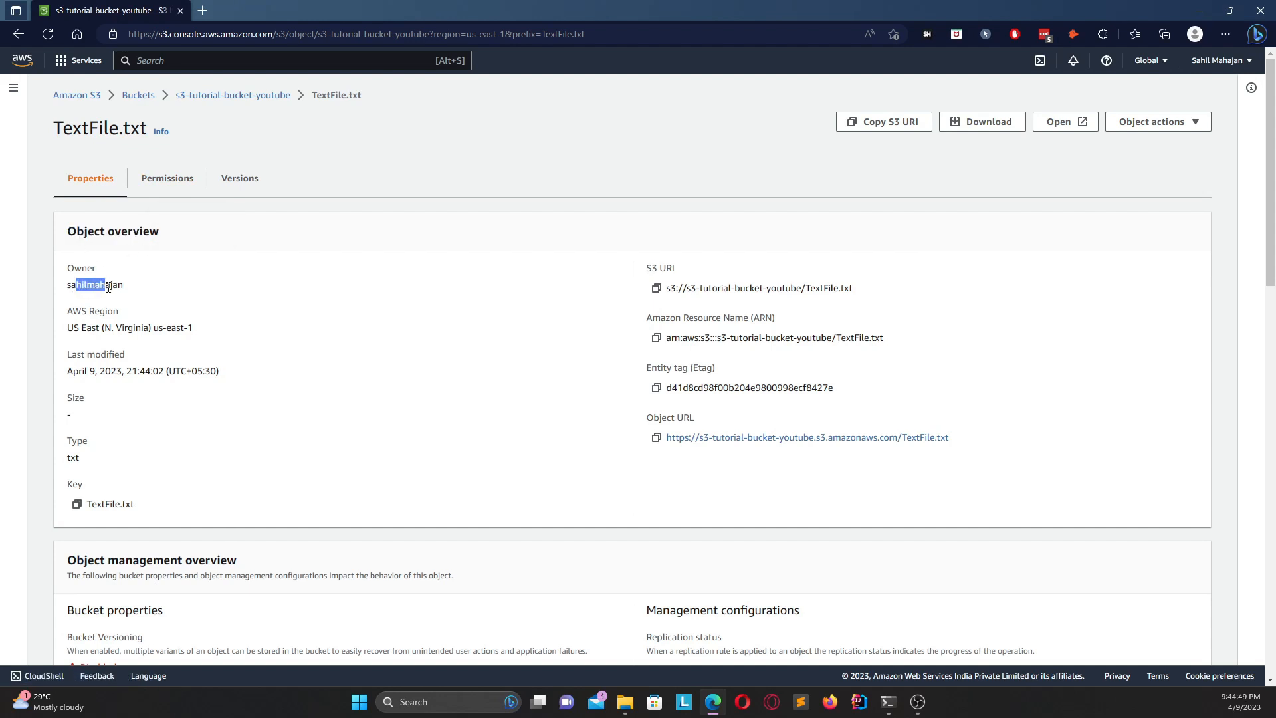
left_click_drag(80, 327, 161, 344)
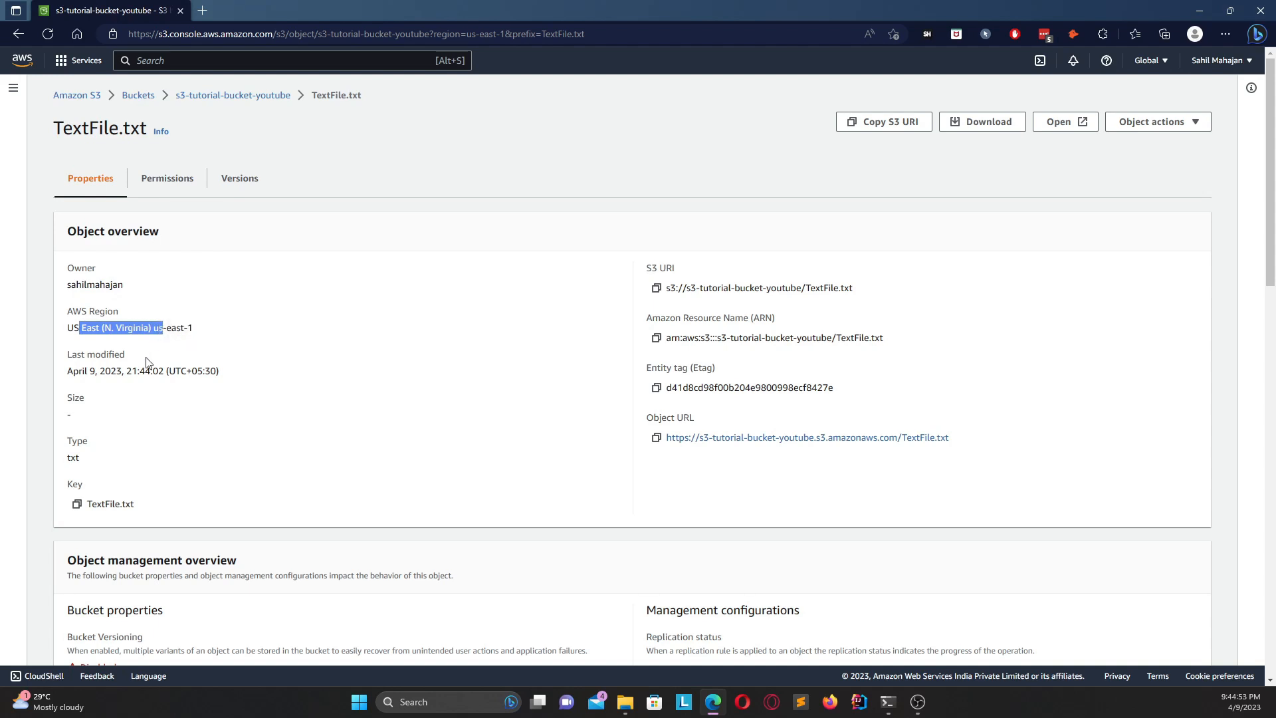
left_click(130, 368)
left_click_drag(85, 370, 172, 373)
left_click(83, 409)
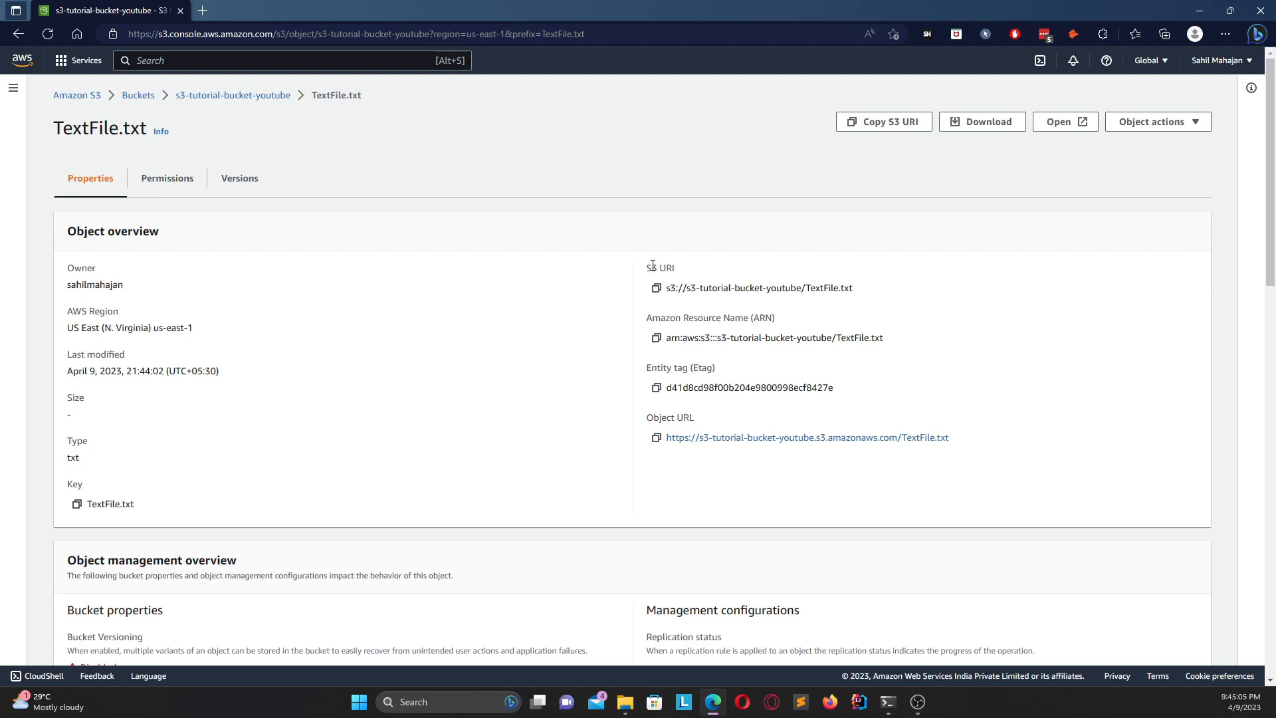
Examine the S3 URI, Amazon Resource Name, entity tag and object URL of TextFile.txt
left_click_drag(653, 265, 675, 268)
left_click_drag(662, 319, 754, 312)
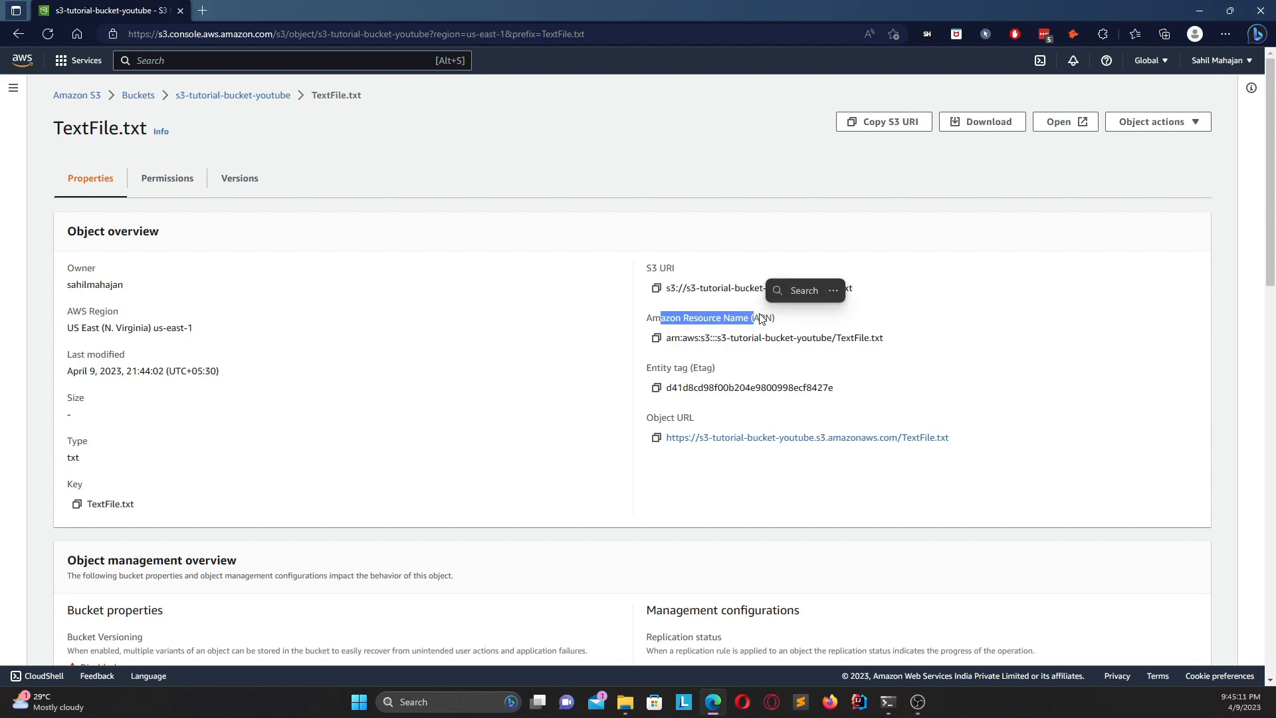
left_click(754, 312)
left_click_drag(671, 316, 730, 318)
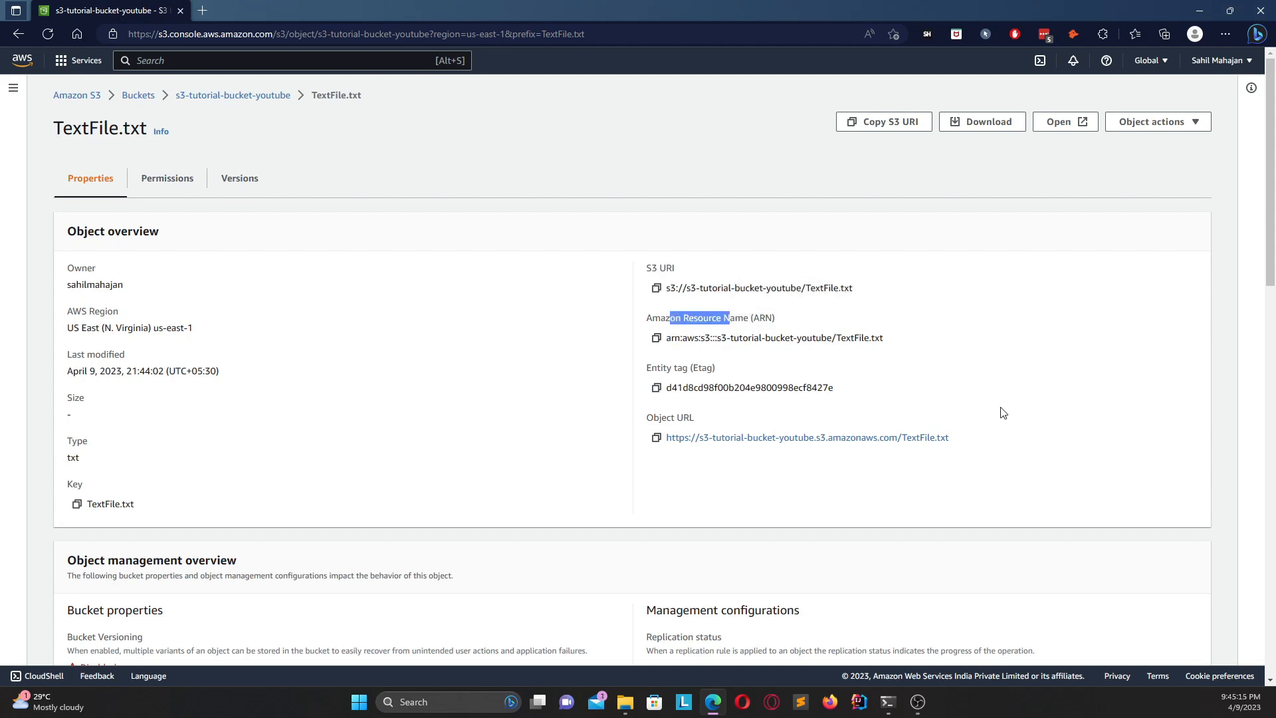
left_click_drag(652, 367, 683, 369)
left_click_drag(660, 418, 686, 423)
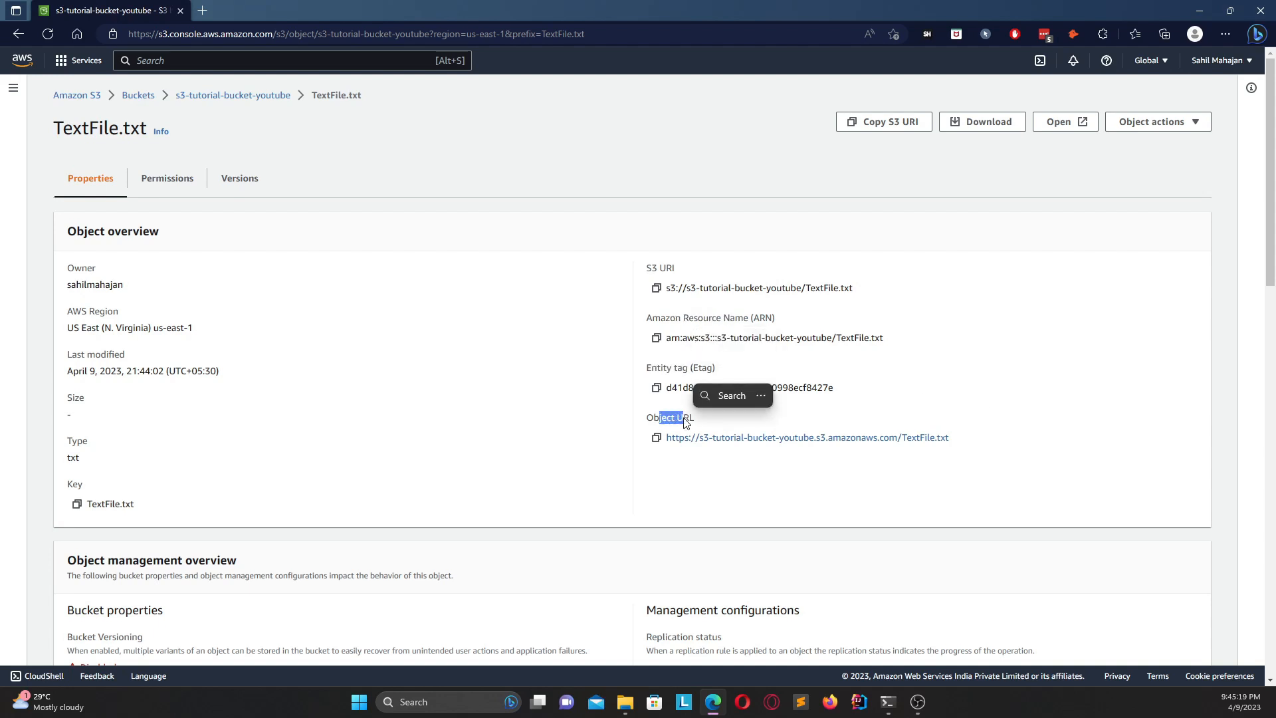
left_click(686, 462)
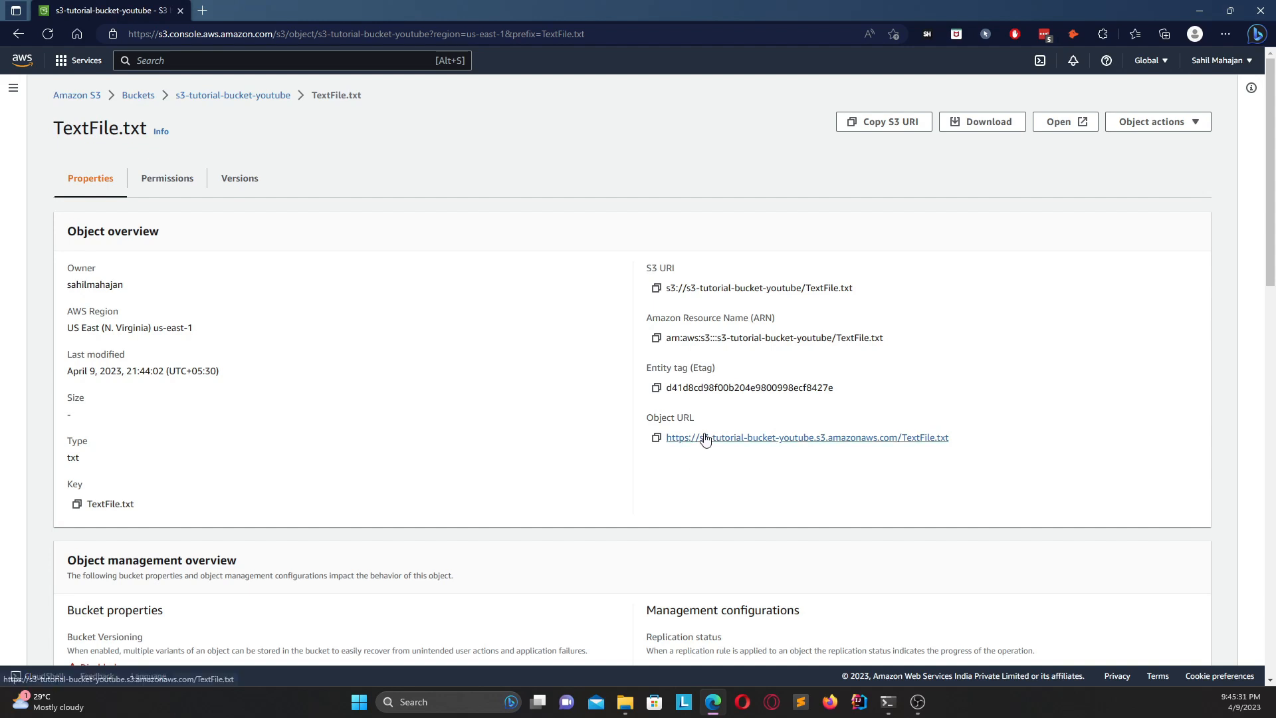
Examine the object management overview of TextFile.txt, including bucket versioning, Object Lock and replication status
scroll(664, 465, "down", 1)
scroll(657, 445, "down", 3)
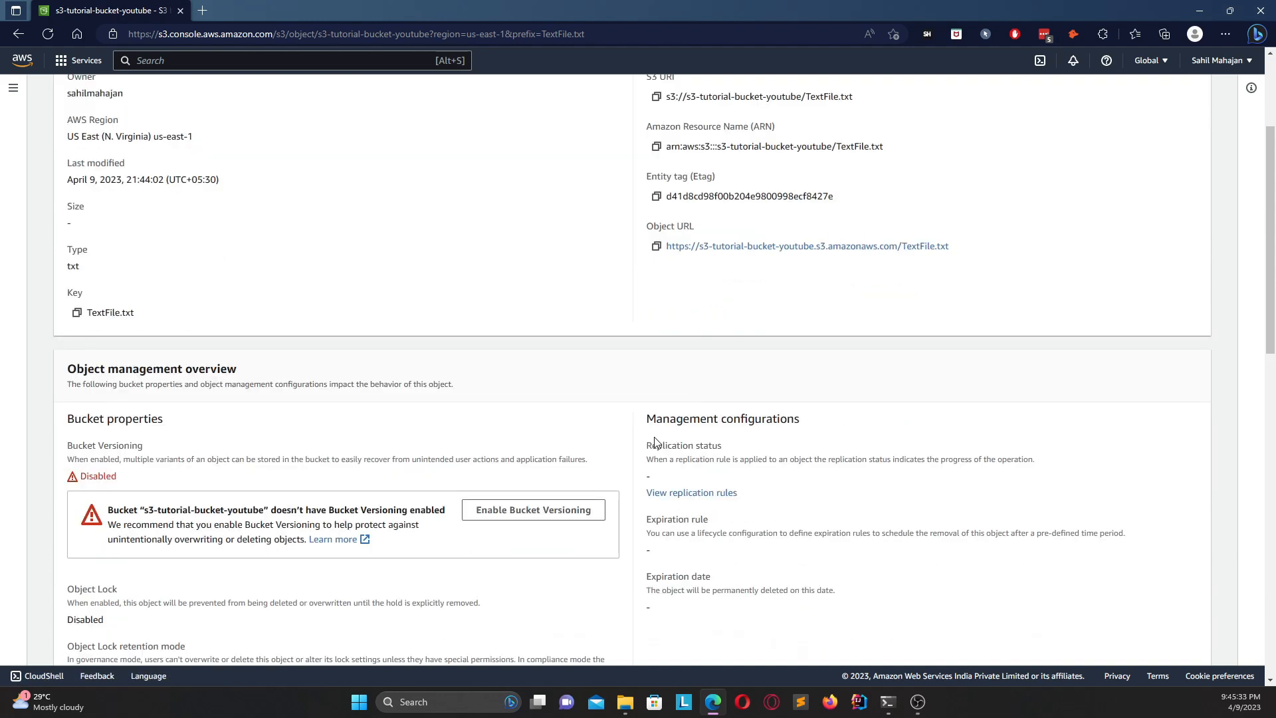
left_click_drag(76, 178, 212, 178)
left_click(256, 272)
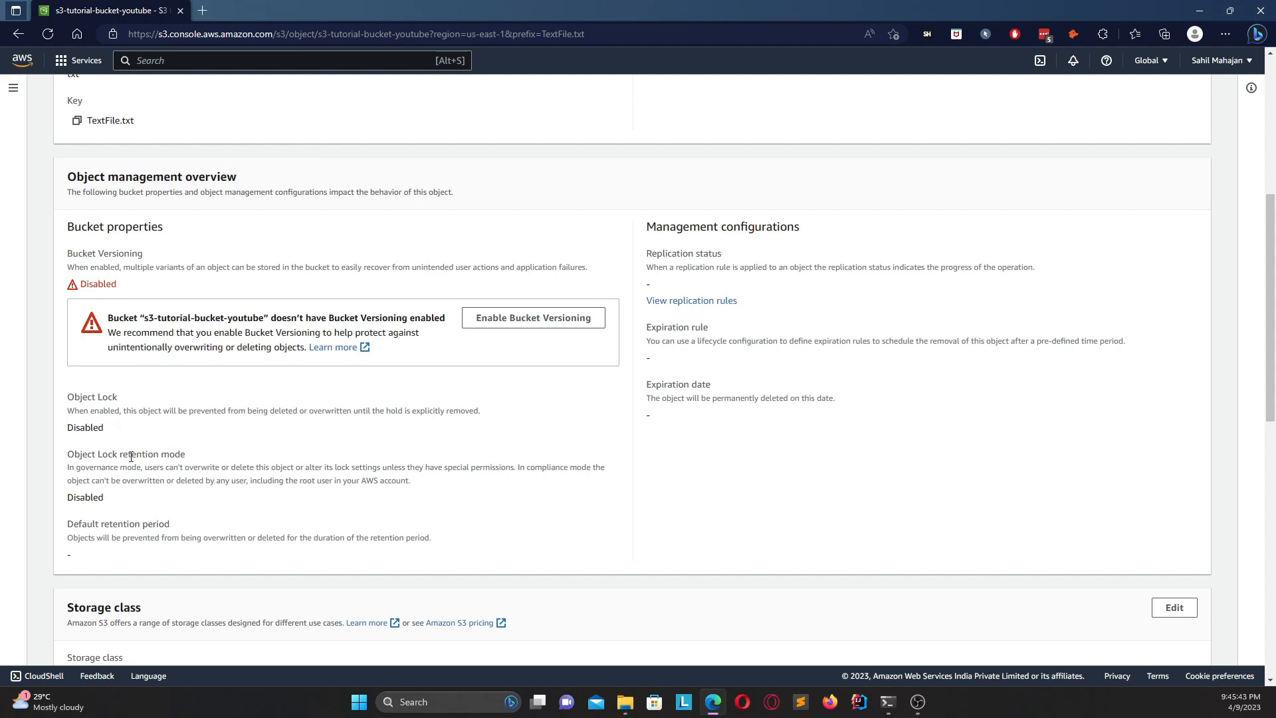
left_click_drag(662, 253, 734, 263)
left_click(789, 282)
Examine the storage class section in the properties of TextFile.txt
scroll(667, 337, "down", 3)
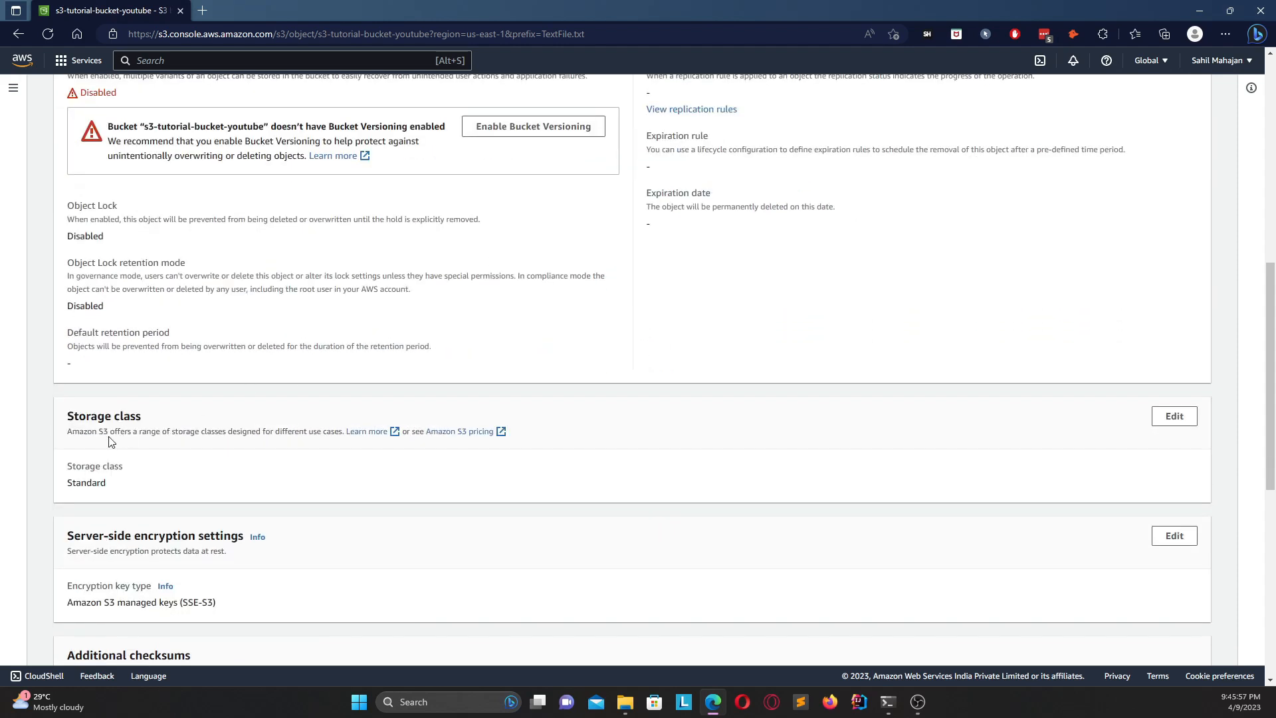
left_click_drag(74, 428, 121, 431)
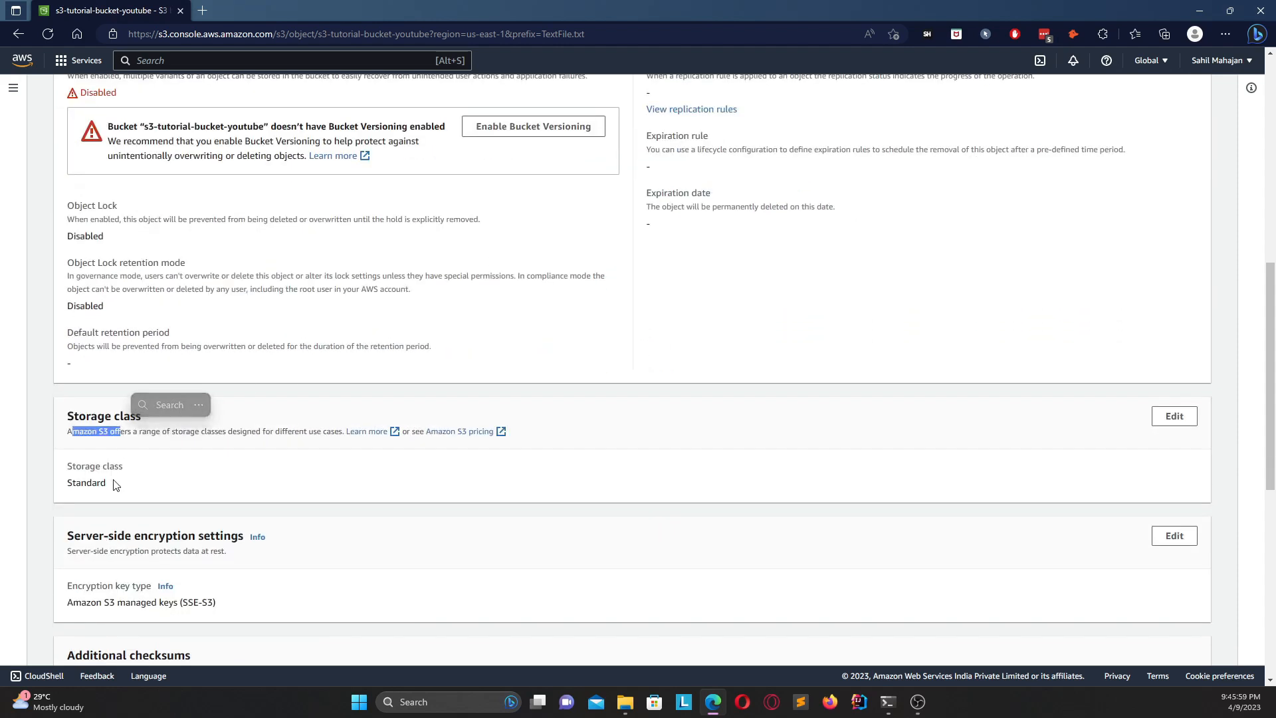
double_click(89, 482)
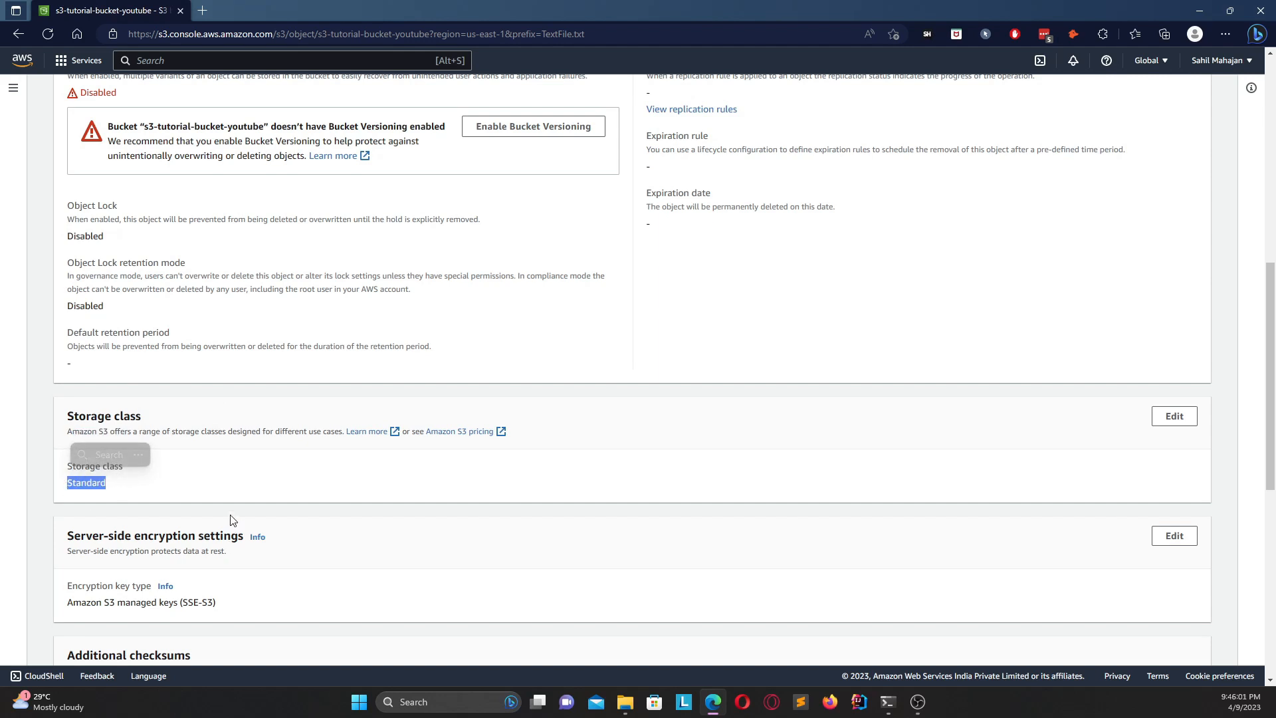
left_click(369, 487)
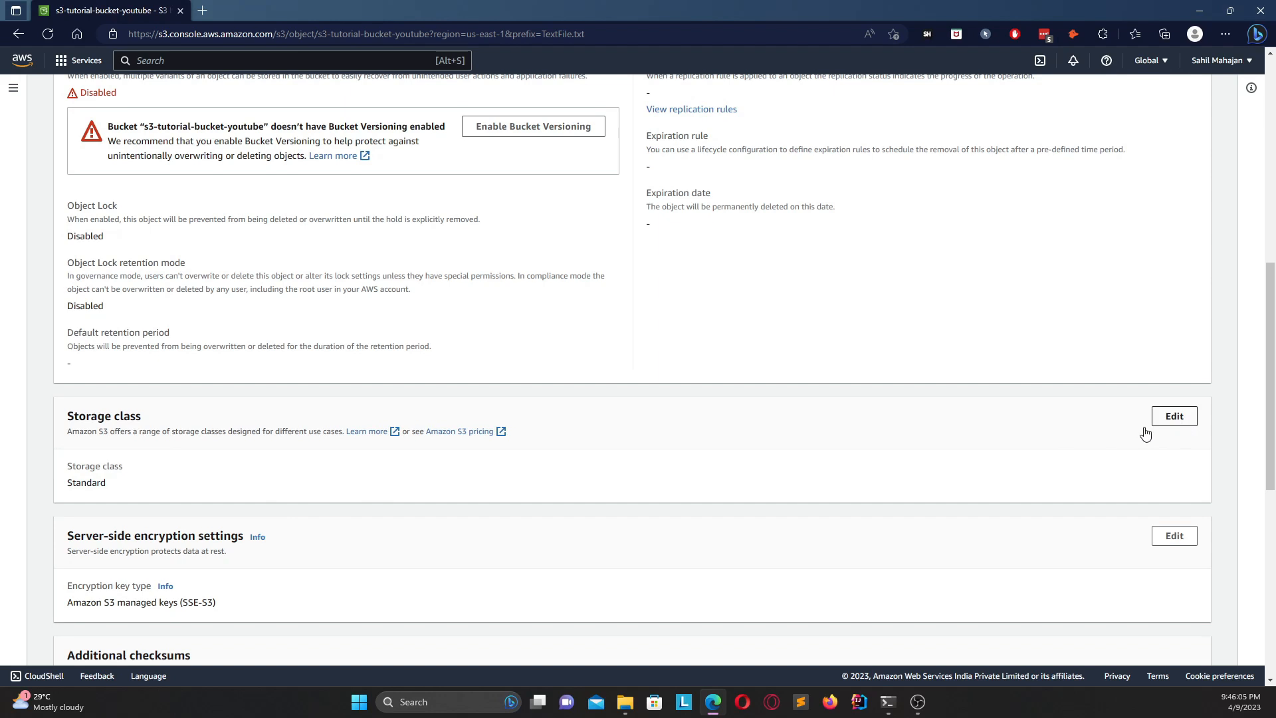
Examine the encryption, additional checksums, tags, metadata and Object Lock settings of TextFile.txt
scroll(678, 503, "down", 3)
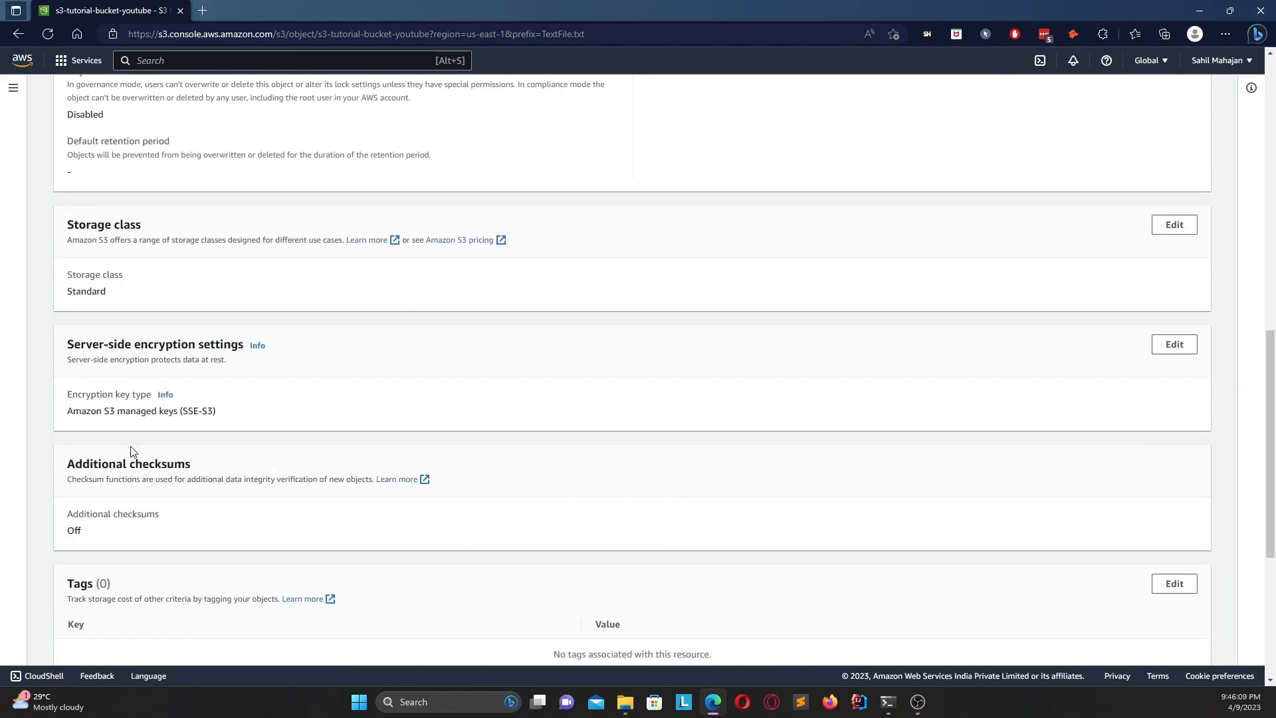
scroll(130, 465, "down", 4)
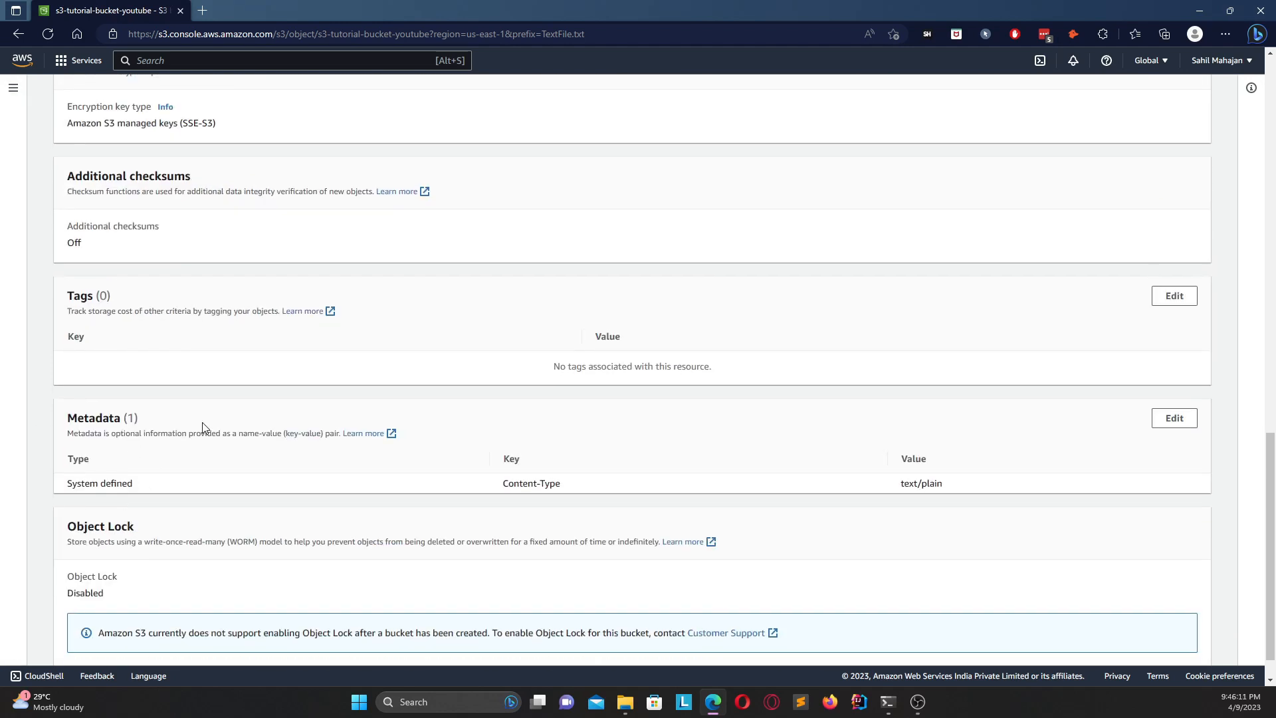
scroll(206, 428, "down", 1)
scroll(322, 571, "up", 3)
scroll(322, 572, "down", 3)
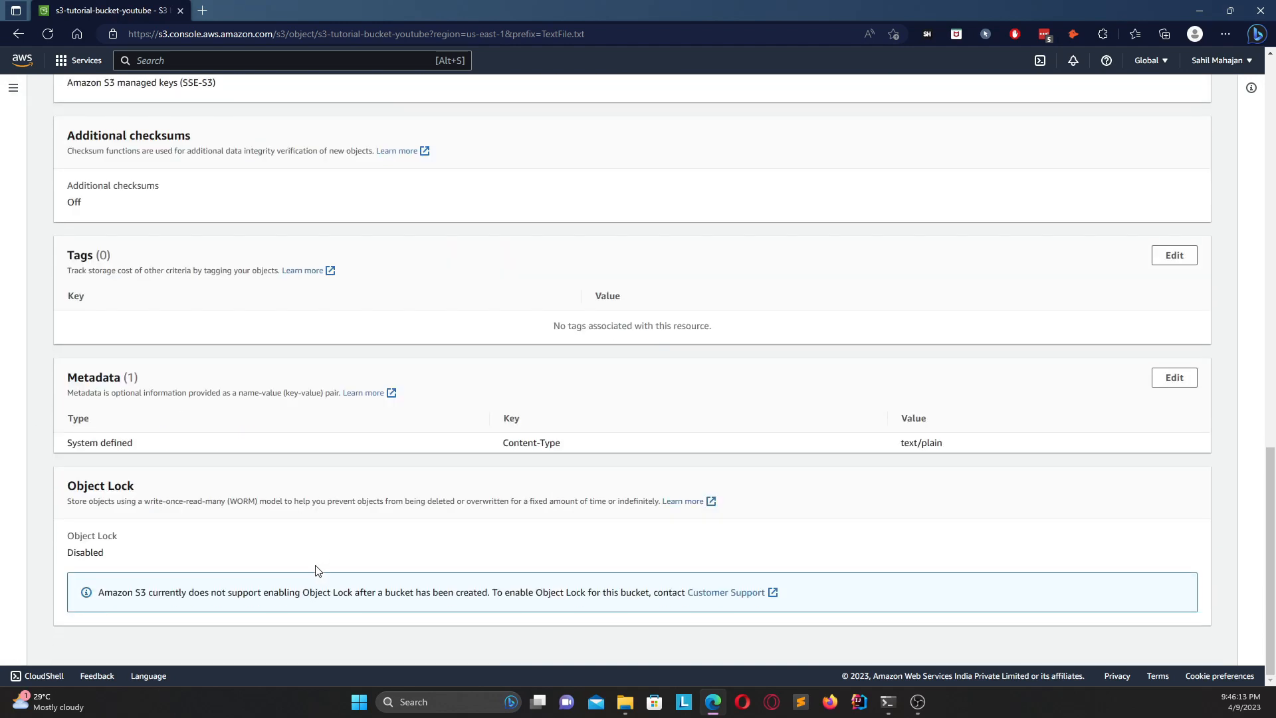
left_click_drag(68, 486, 137, 495)
left_click(154, 553)
View the permissions of TextFile.txt and examine its access control list
scroll(182, 541, "up", 15)
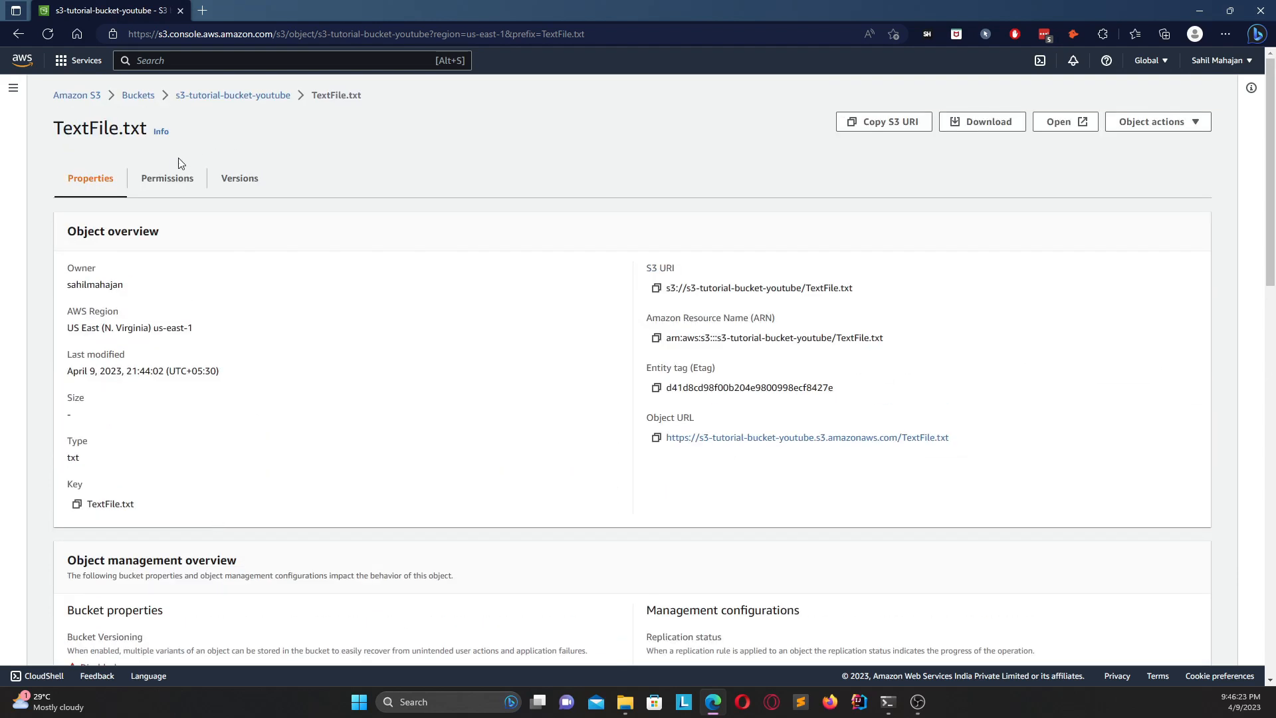
left_click(168, 178)
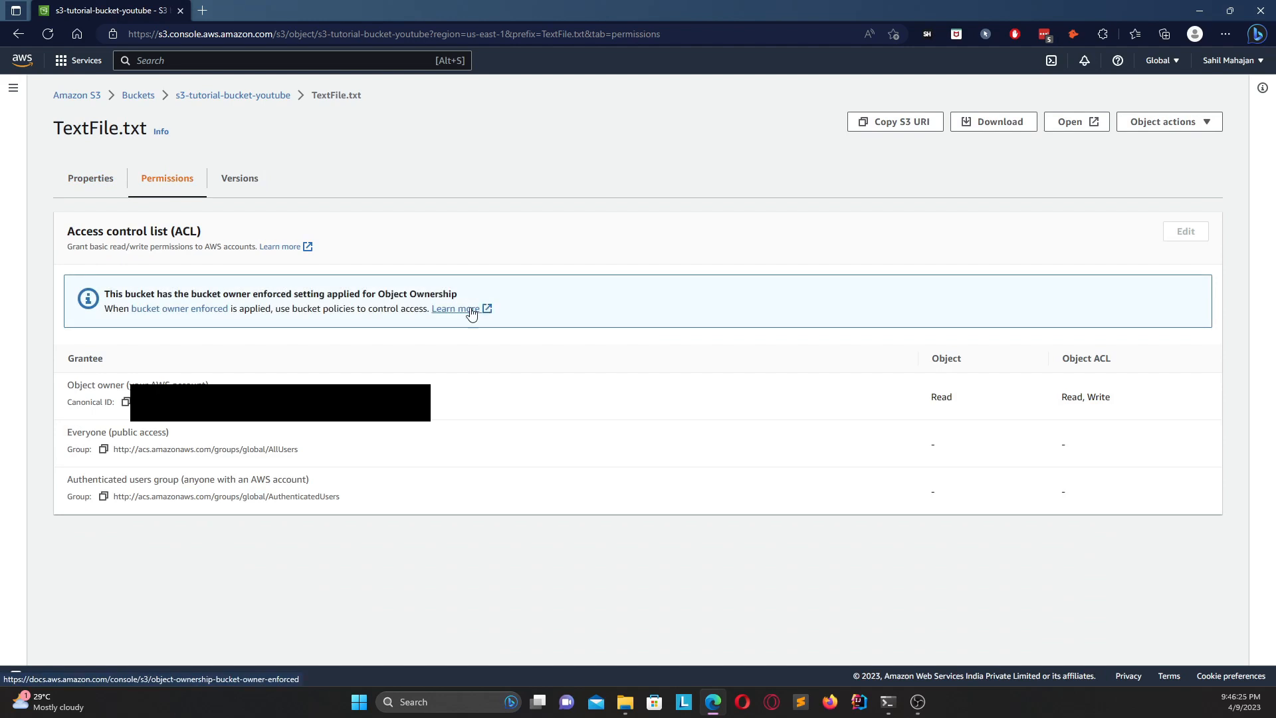
left_click_drag(64, 231, 186, 245)
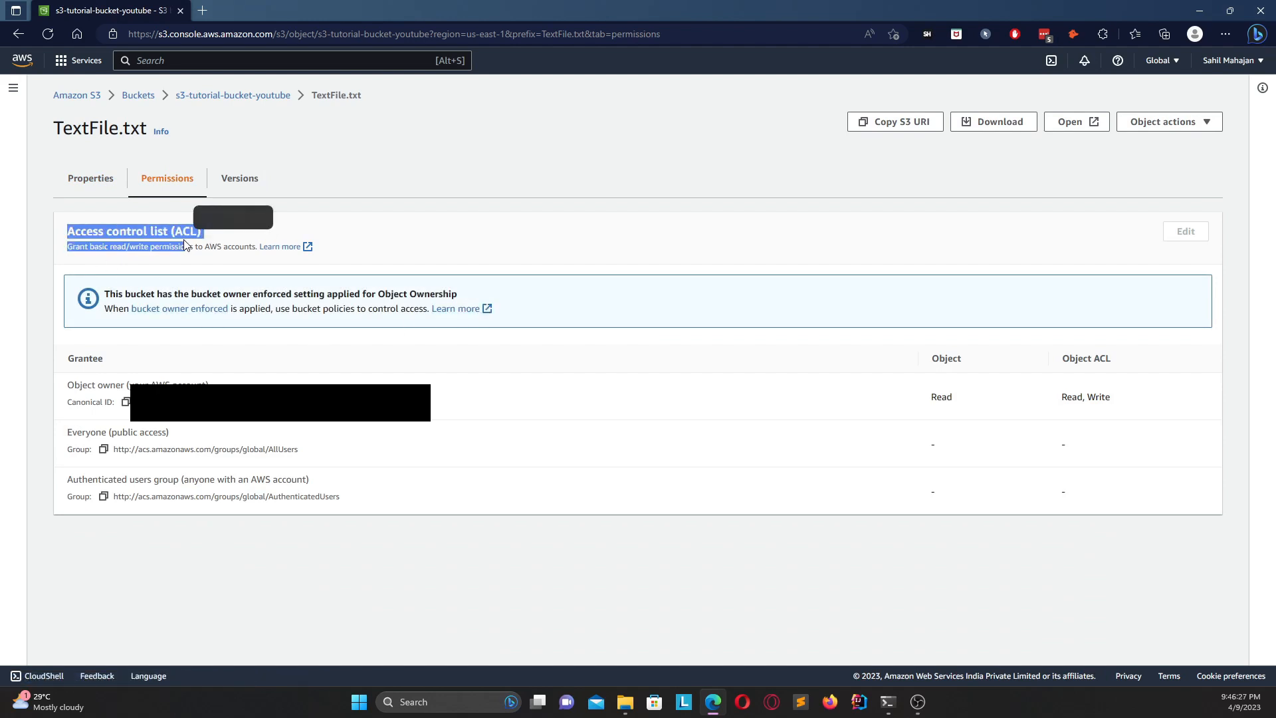
left_click(98, 245)
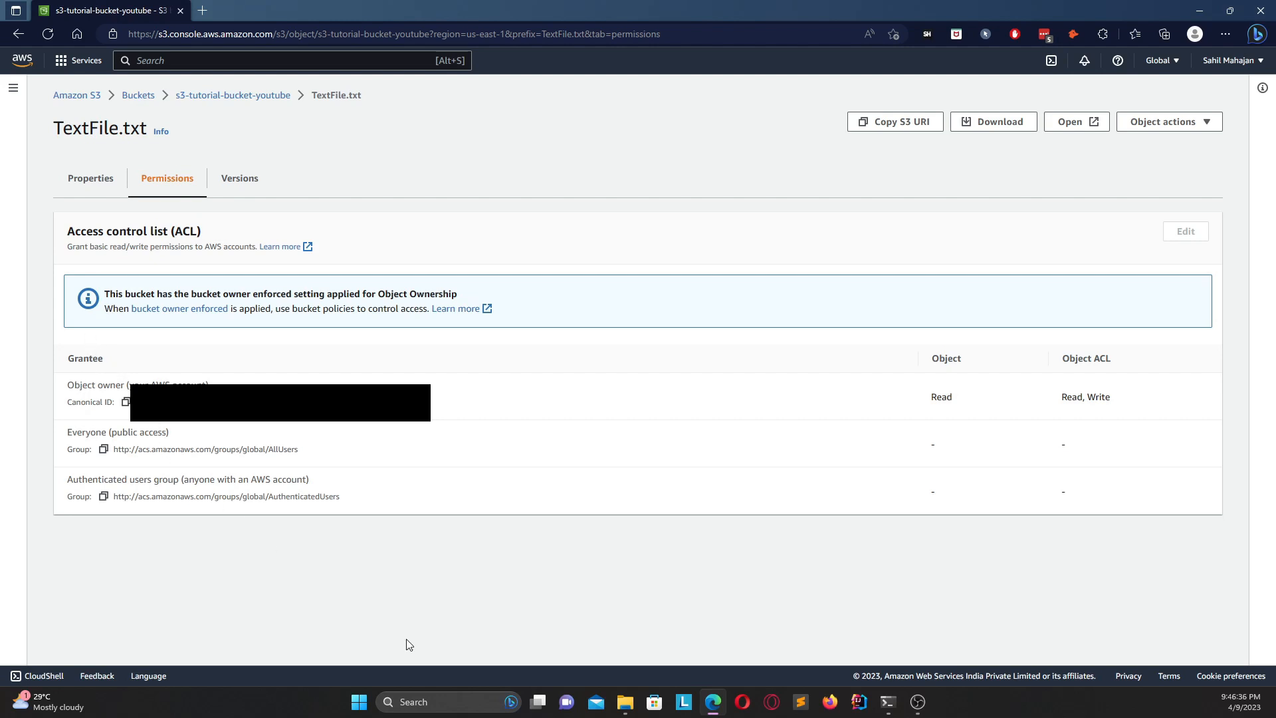
View the versions of TextFile.txt and read the note about Bucket Versioning
left_click(247, 178)
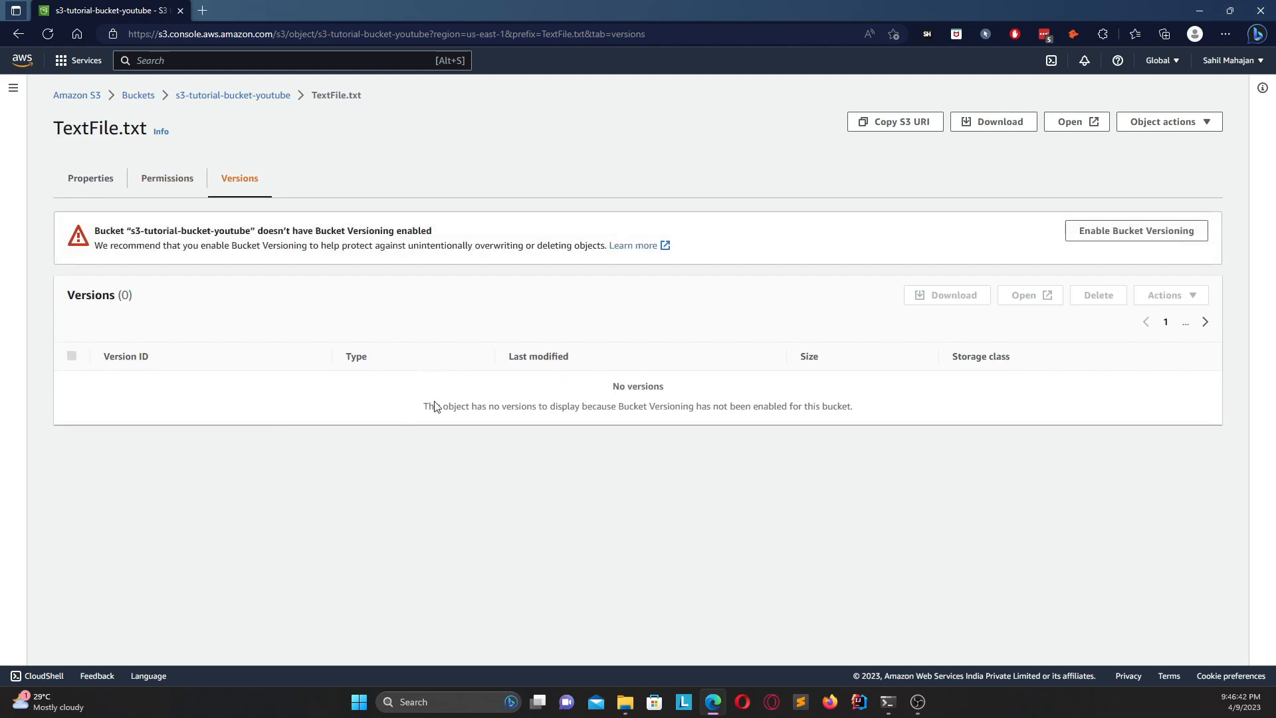
left_click_drag(424, 406, 784, 405)
left_click(656, 499)
Return to the properties of TextFile.txt, view its Download as option and dismiss the dialog
left_click(100, 180)
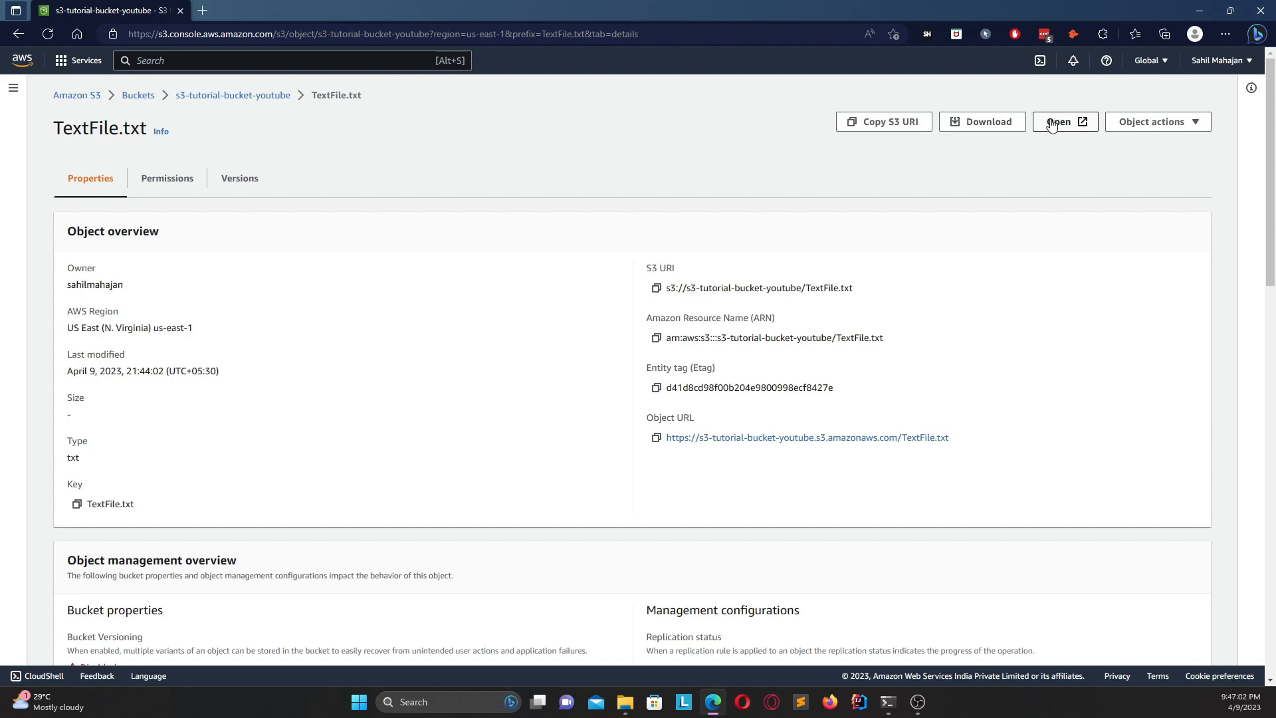
left_click(1150, 129)
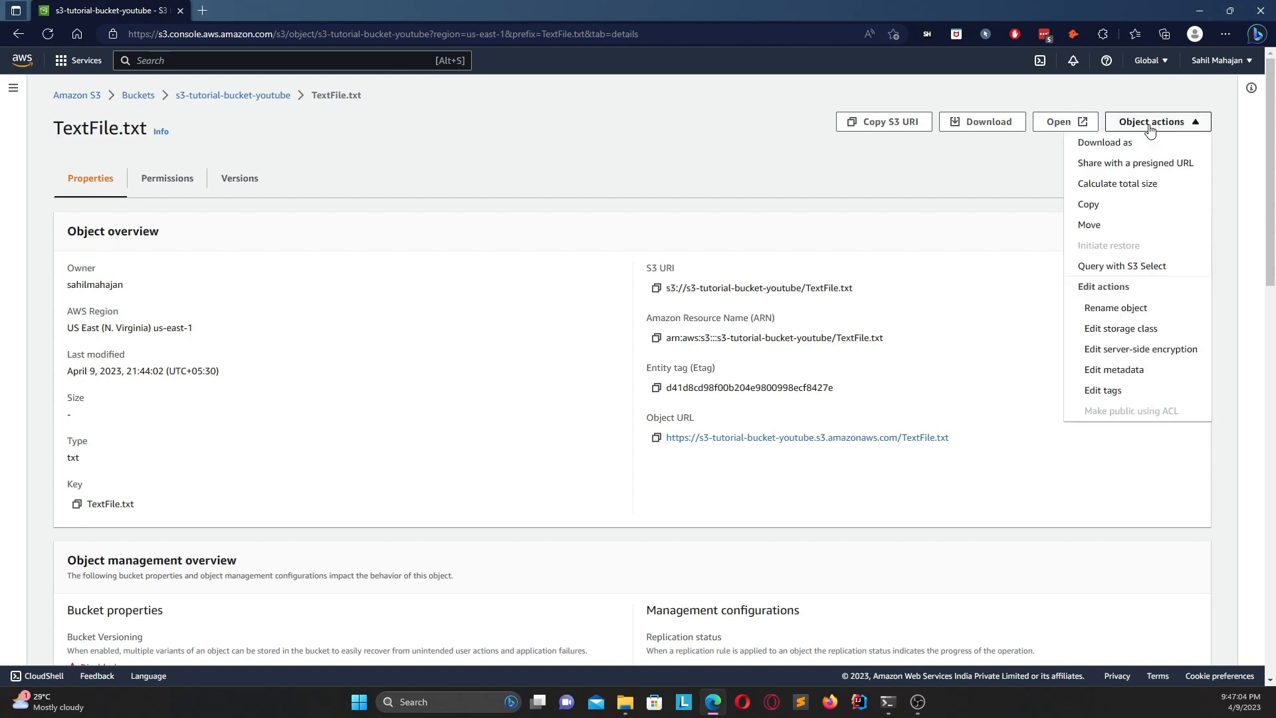
left_click(1100, 142)
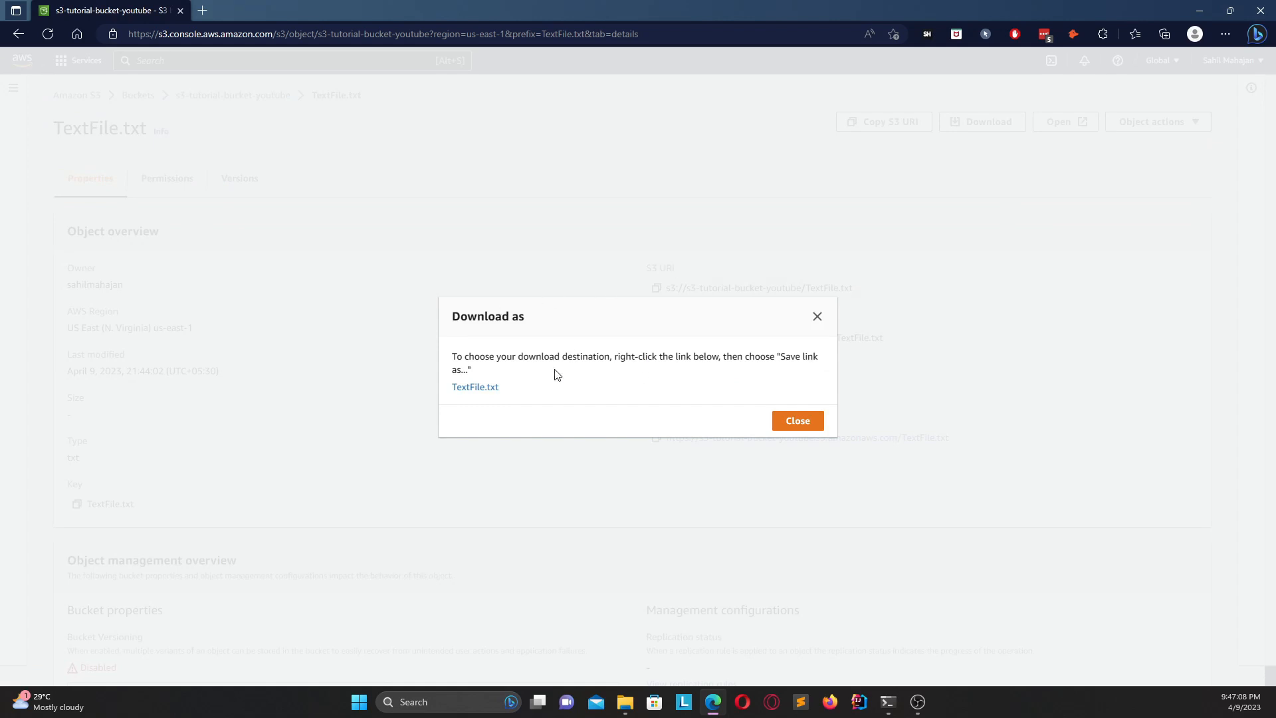
left_click(818, 319)
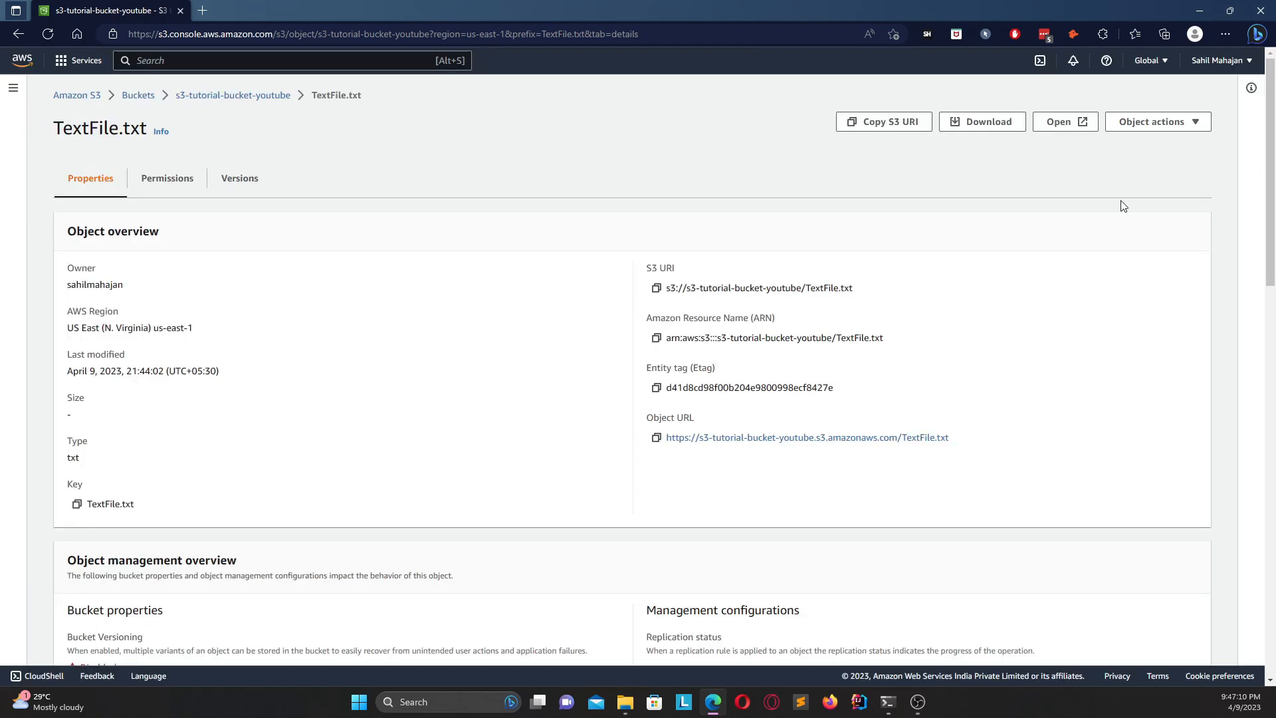
Calculate the total size of TextFile.txt, check the result and close the calculation page
left_click(1202, 120)
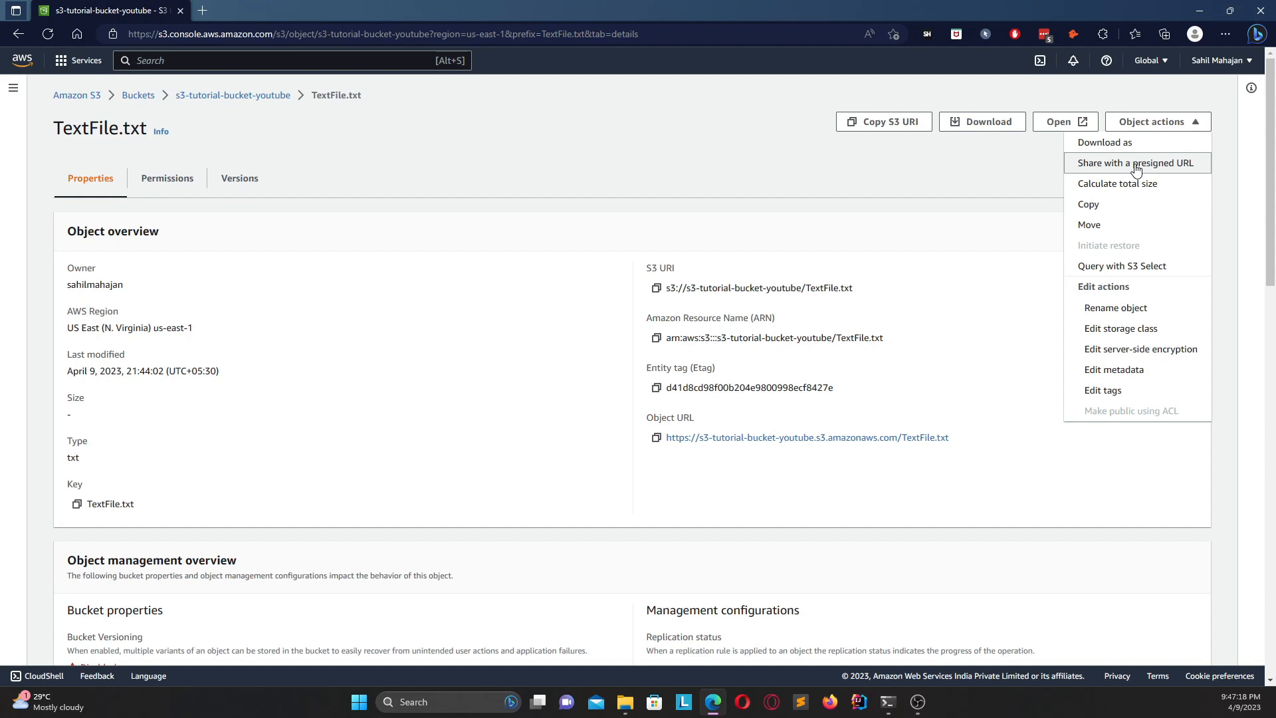
left_click(1094, 185)
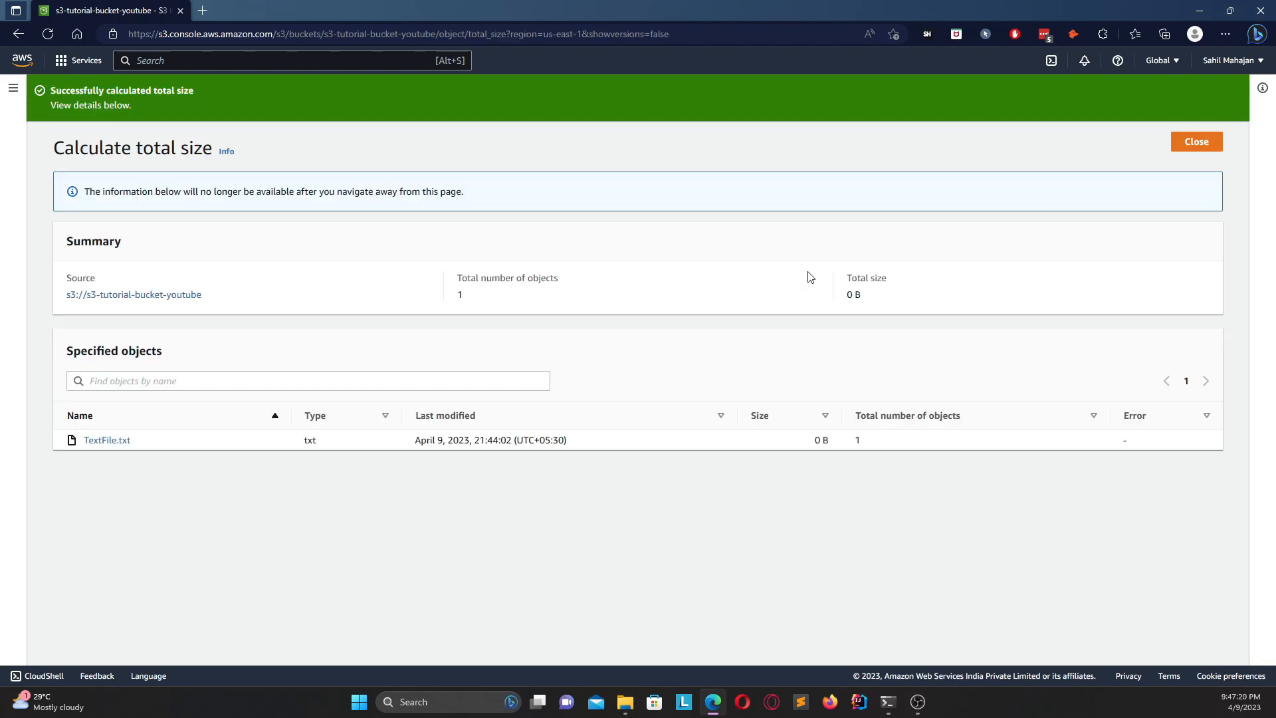
left_click_drag(845, 294, 853, 293)
left_click(1196, 141)
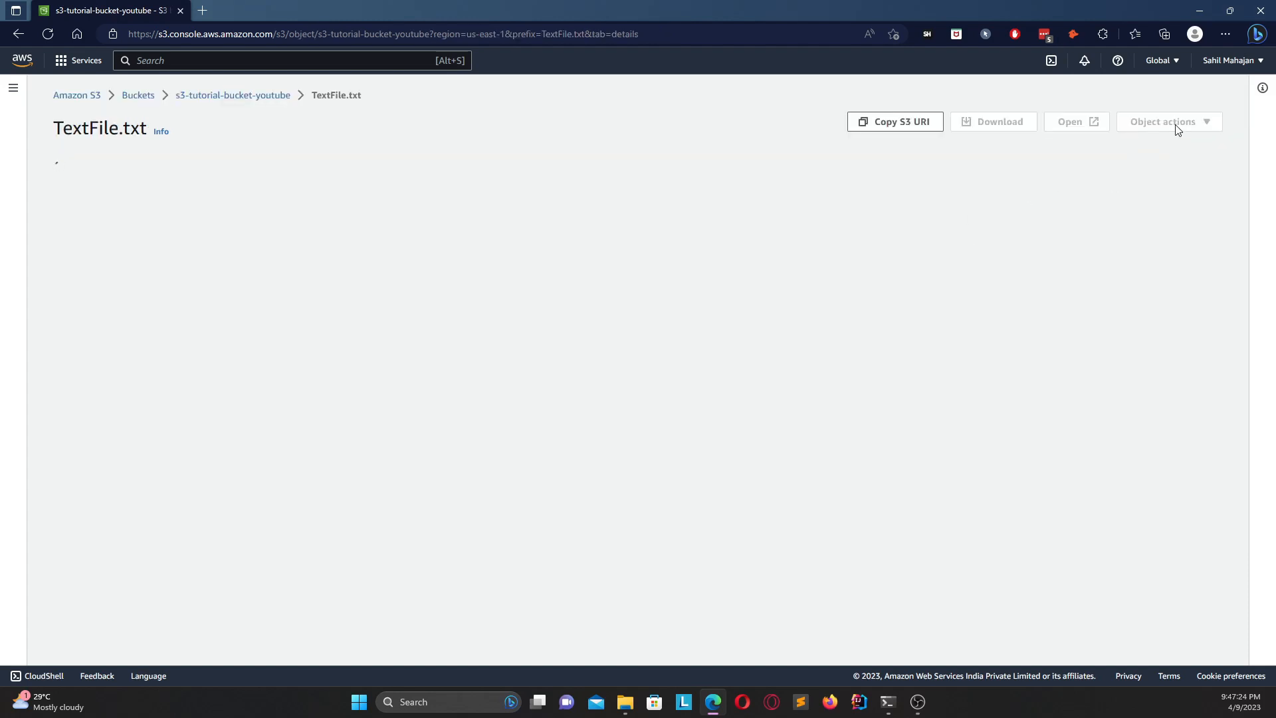
Review the remaining object actions for TextFile.txt and return to the object list of s3-tutorial-bucket-youtube
left_click(1177, 128)
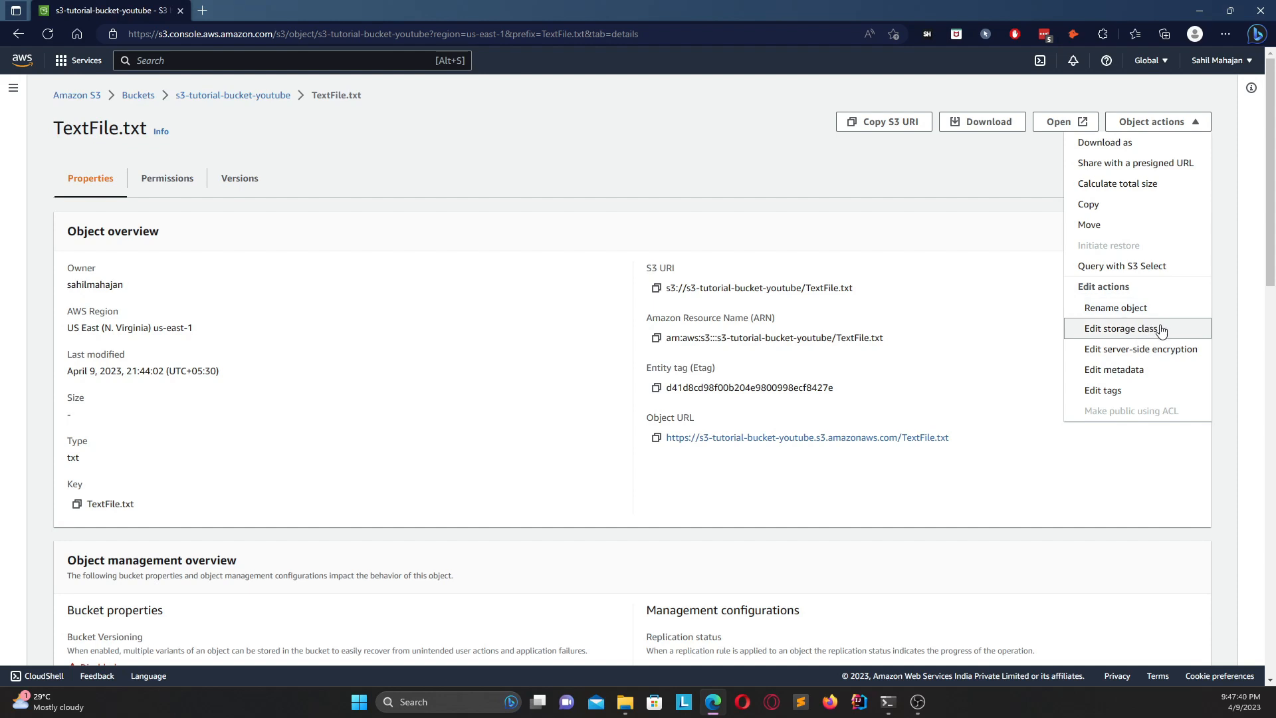
left_click(1097, 487)
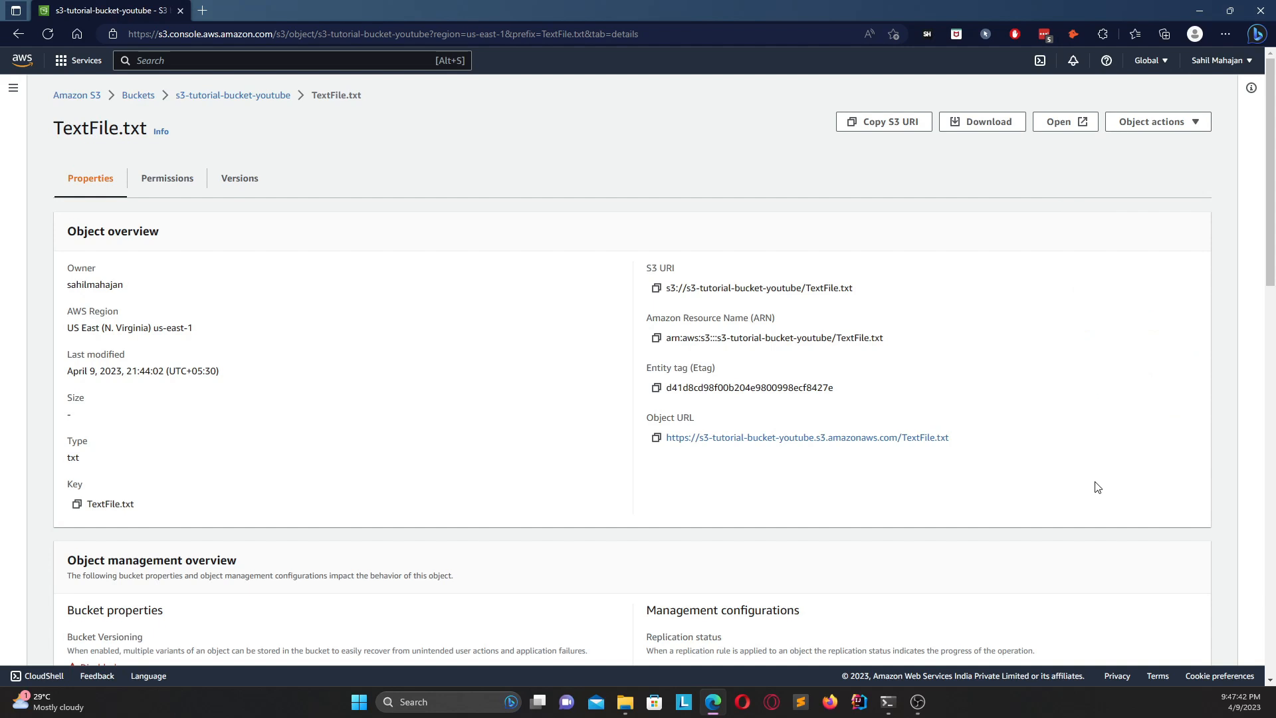
left_click(249, 97)
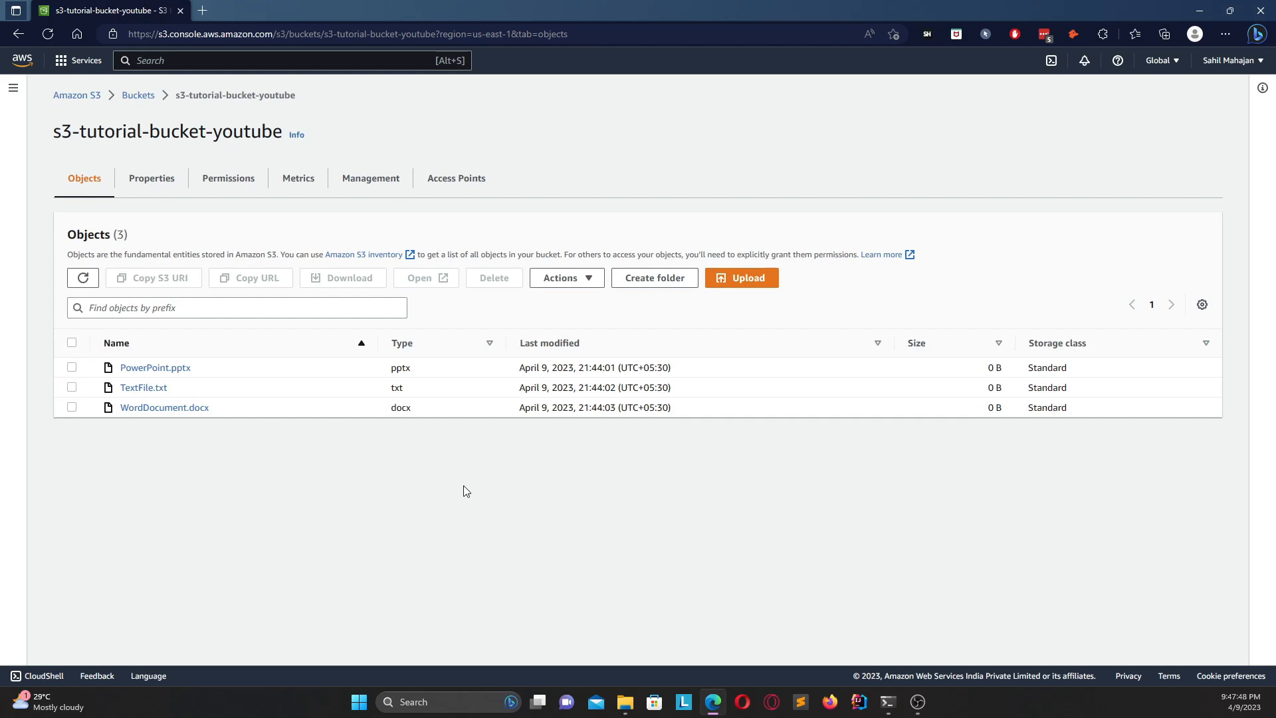
Select and deselect all three objects in the bucket, and go back to the list of buckets
left_click(73, 344)
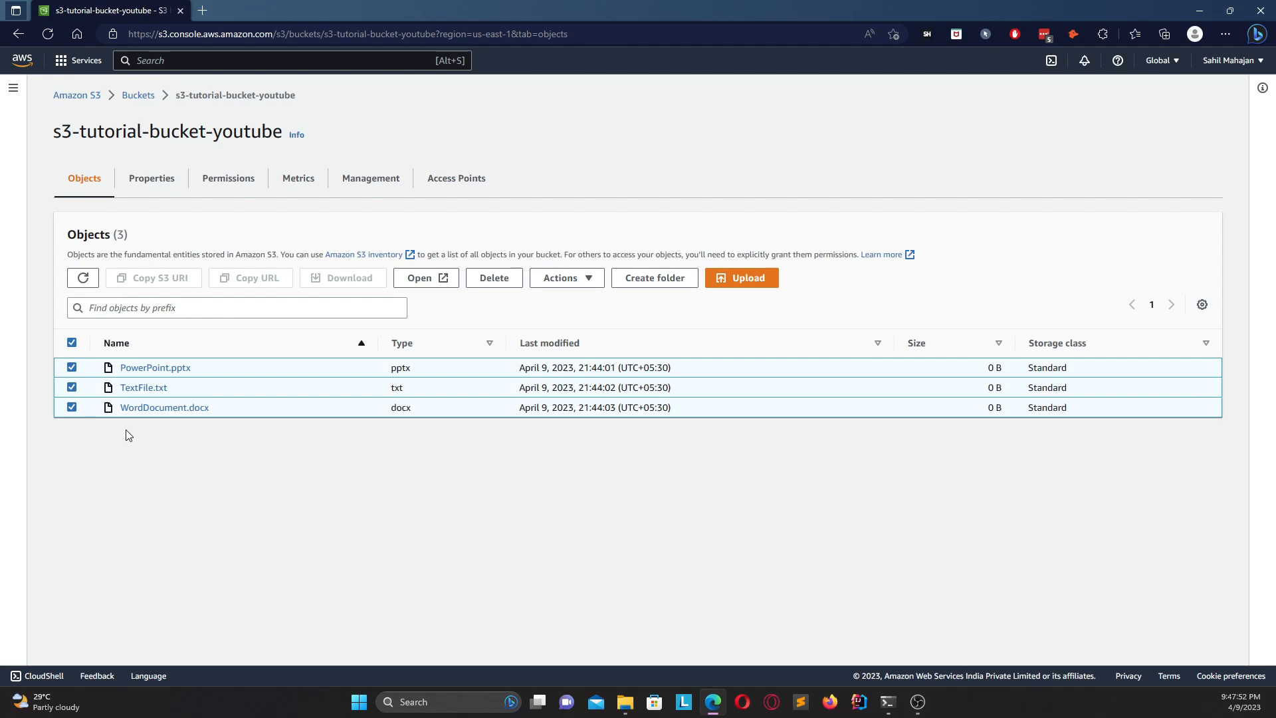
left_click(73, 343)
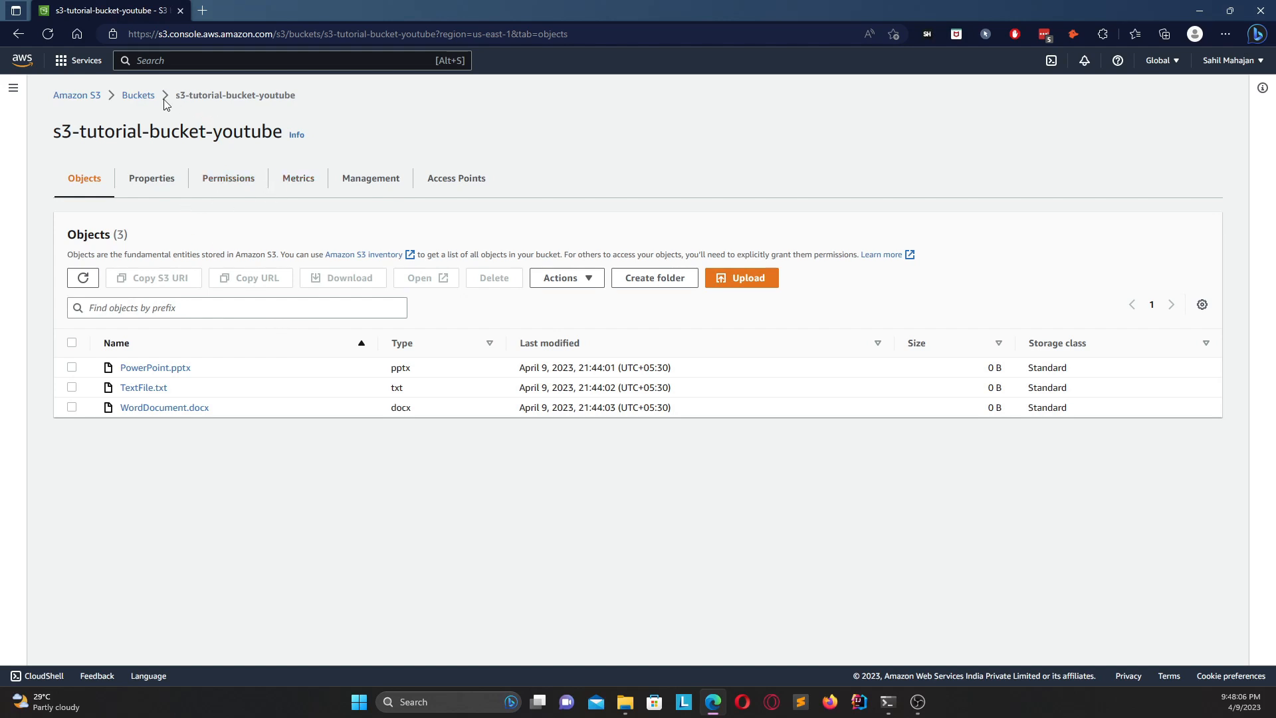
left_click(138, 96)
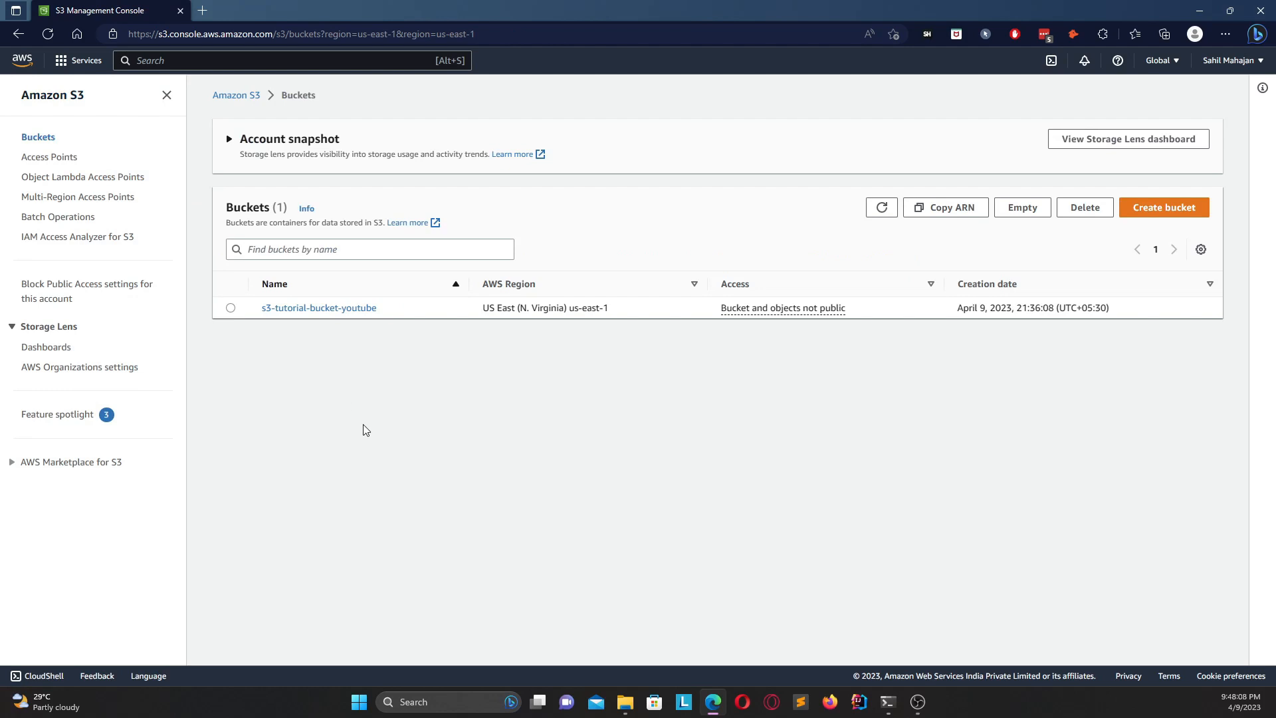
Empty the s3-tutorial-bucket-youtube bucket, confirming the removal of all its objects with the text "permanently delete"
left_click(232, 308)
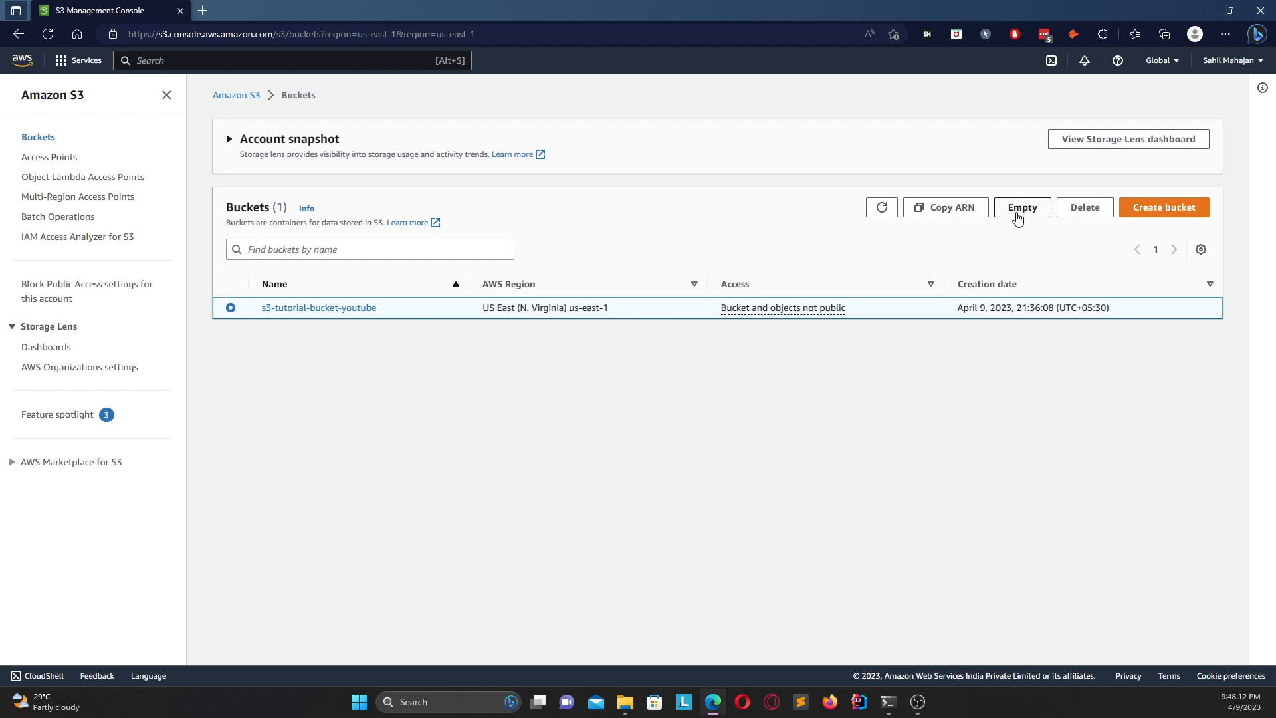
left_click(1017, 218)
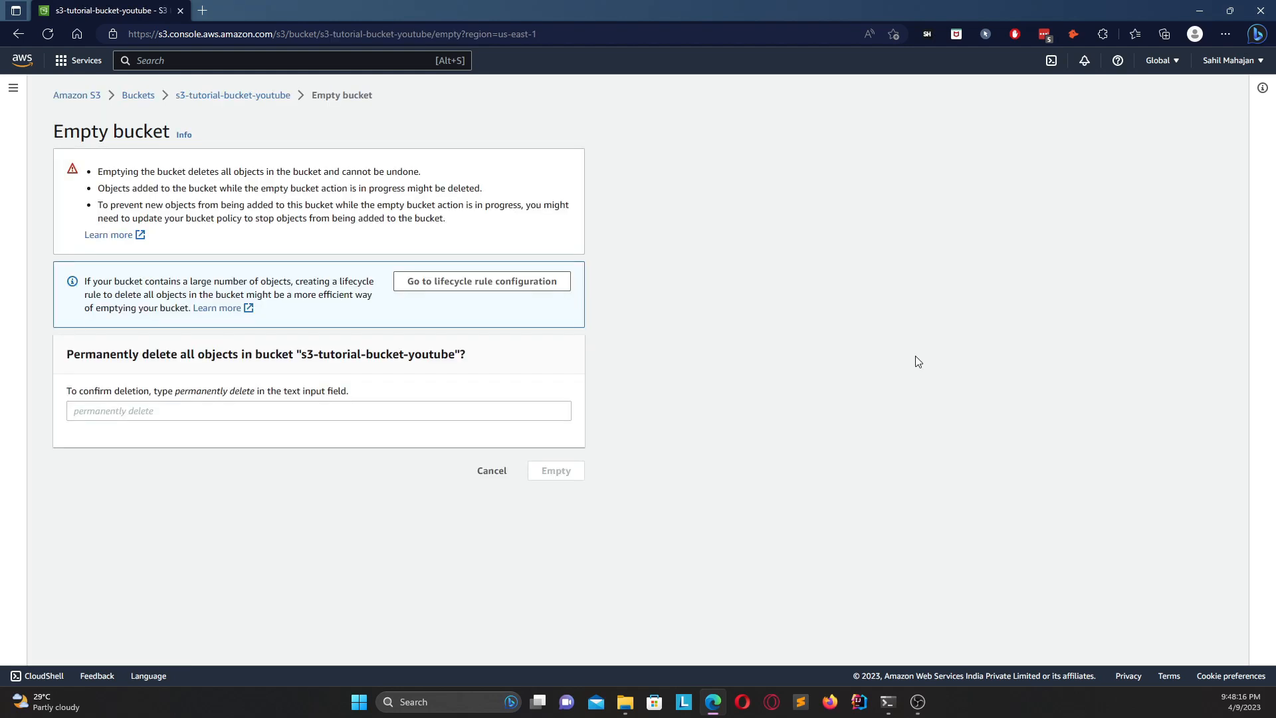
left_click_drag(114, 171, 415, 172)
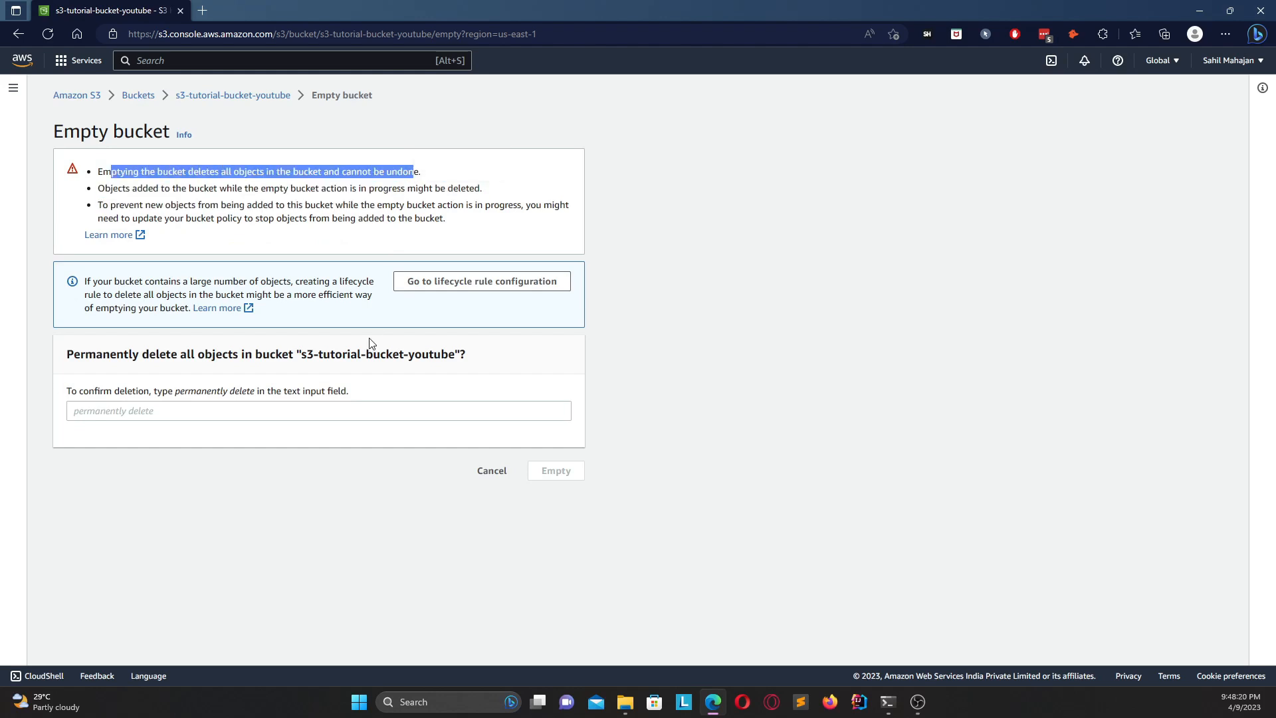
left_click(338, 410)
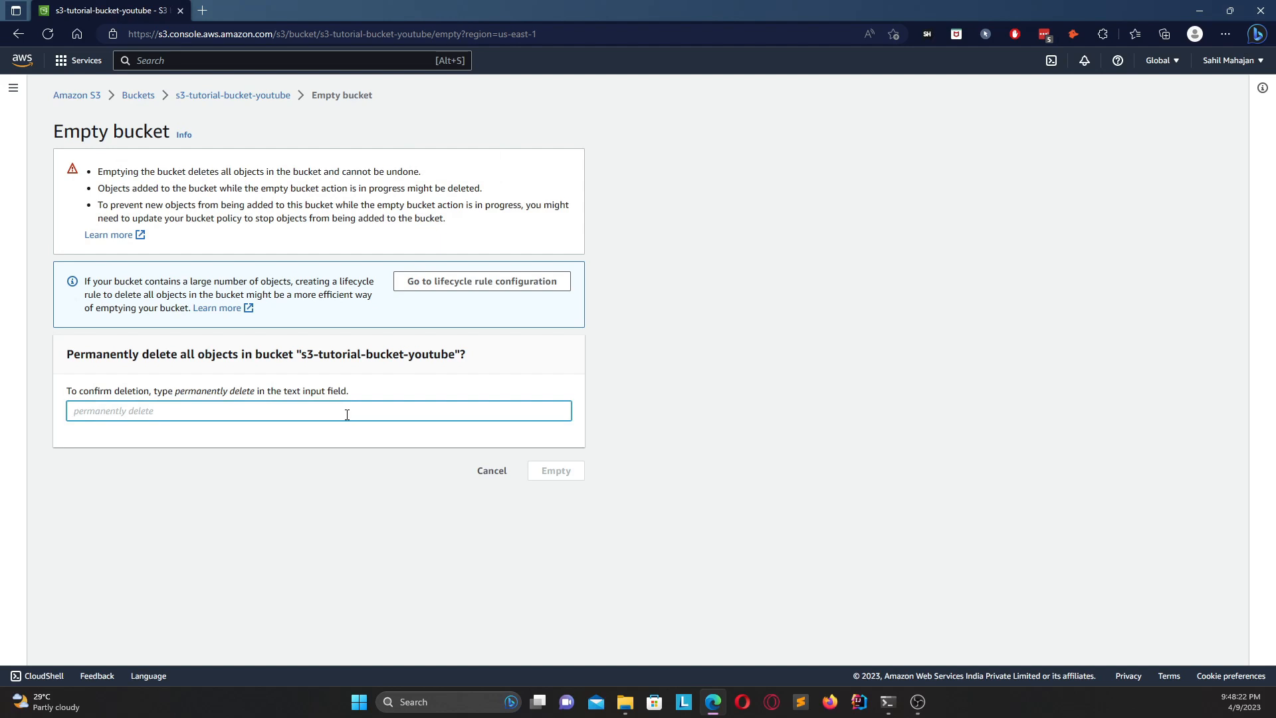
type("permanently delete")
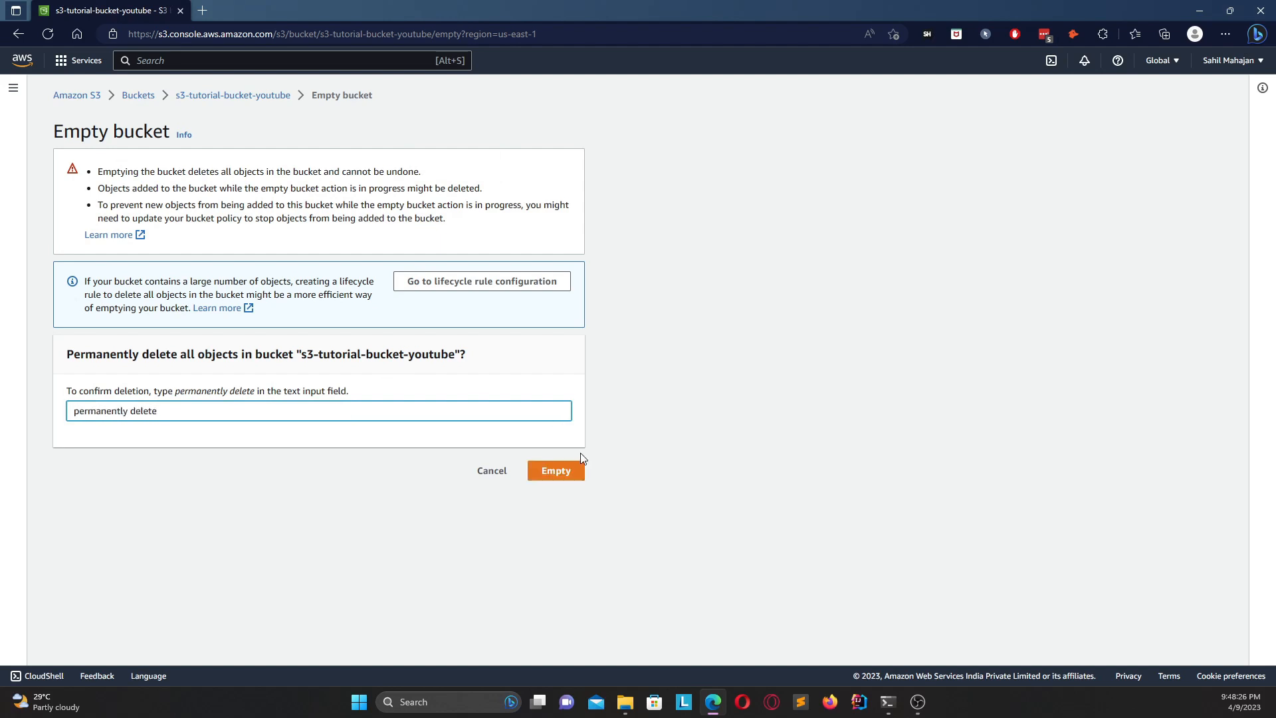
left_click(556, 471)
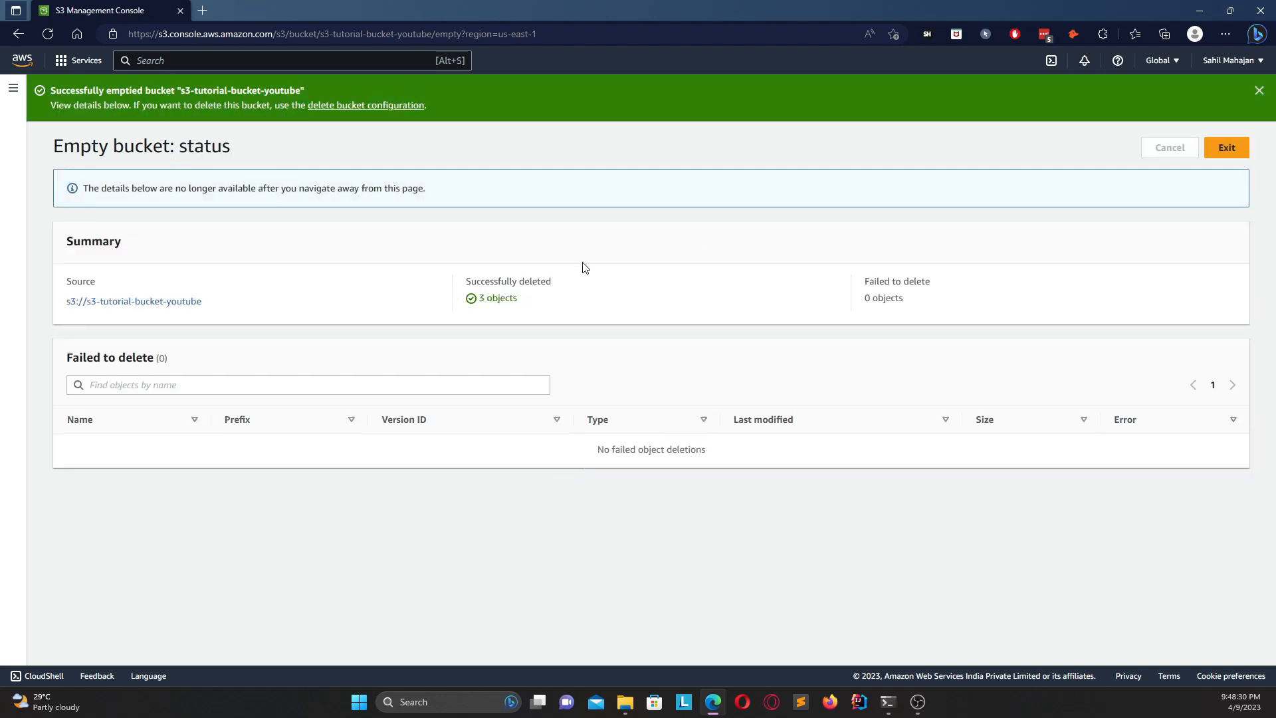
Check the deleted and failed objects in the empty bucket status, and exit to the list of buckets
left_click_drag(470, 281, 550, 293)
left_click(777, 521)
left_click_drag(596, 451, 744, 453)
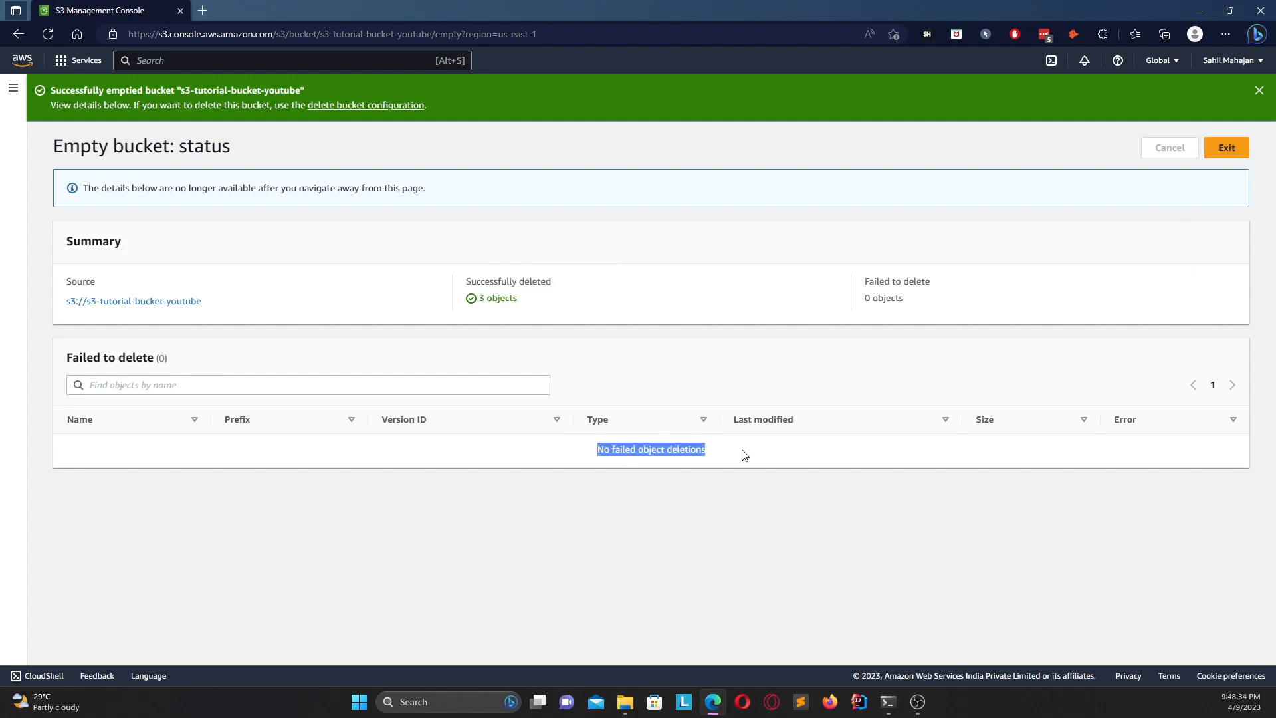
left_click(804, 583)
left_click(1226, 147)
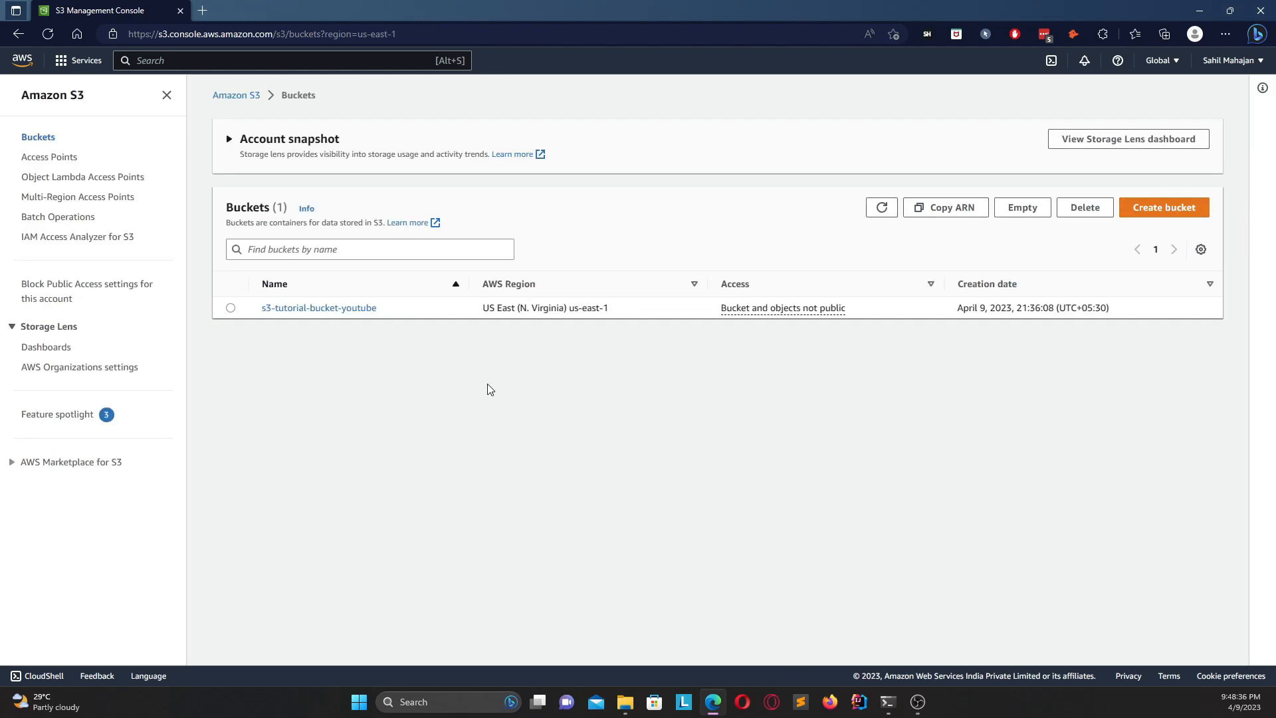
Delete the emptied s3-tutorial-bucket-youtube bucket, entering its name "s3-tutorial-bucket-youtube" as confirmation
left_click(231, 308)
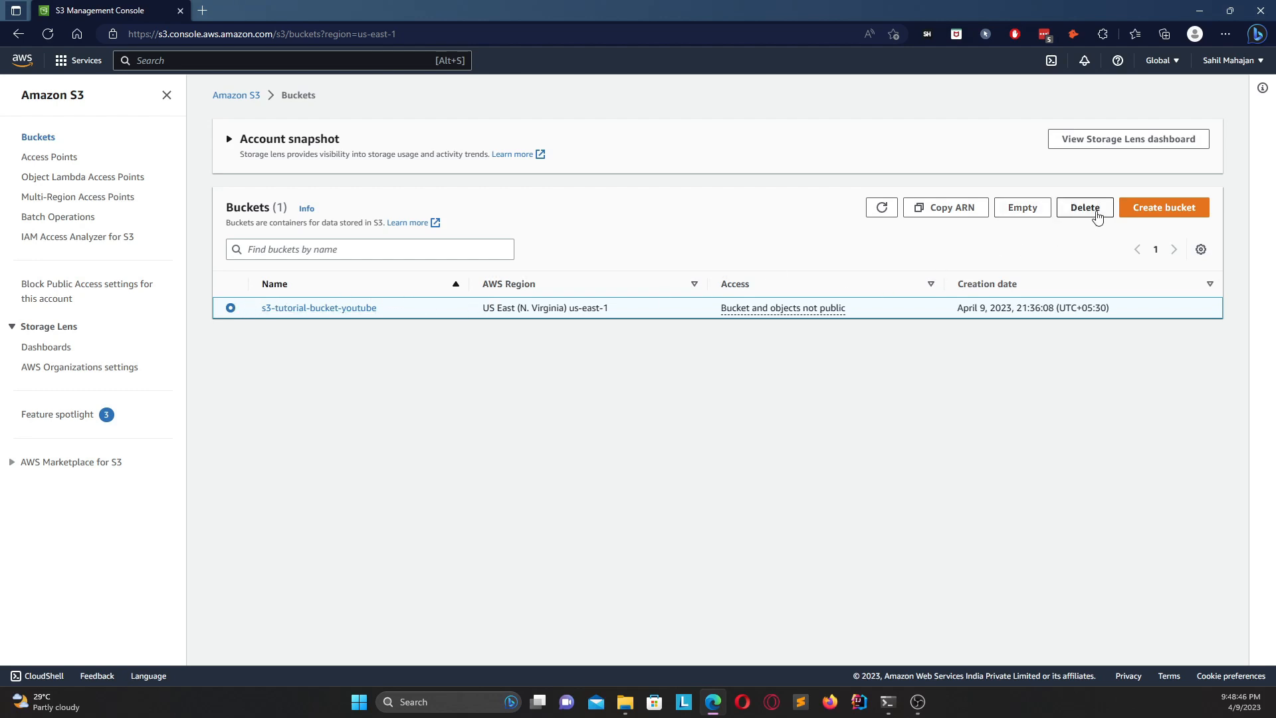
left_click(1085, 211)
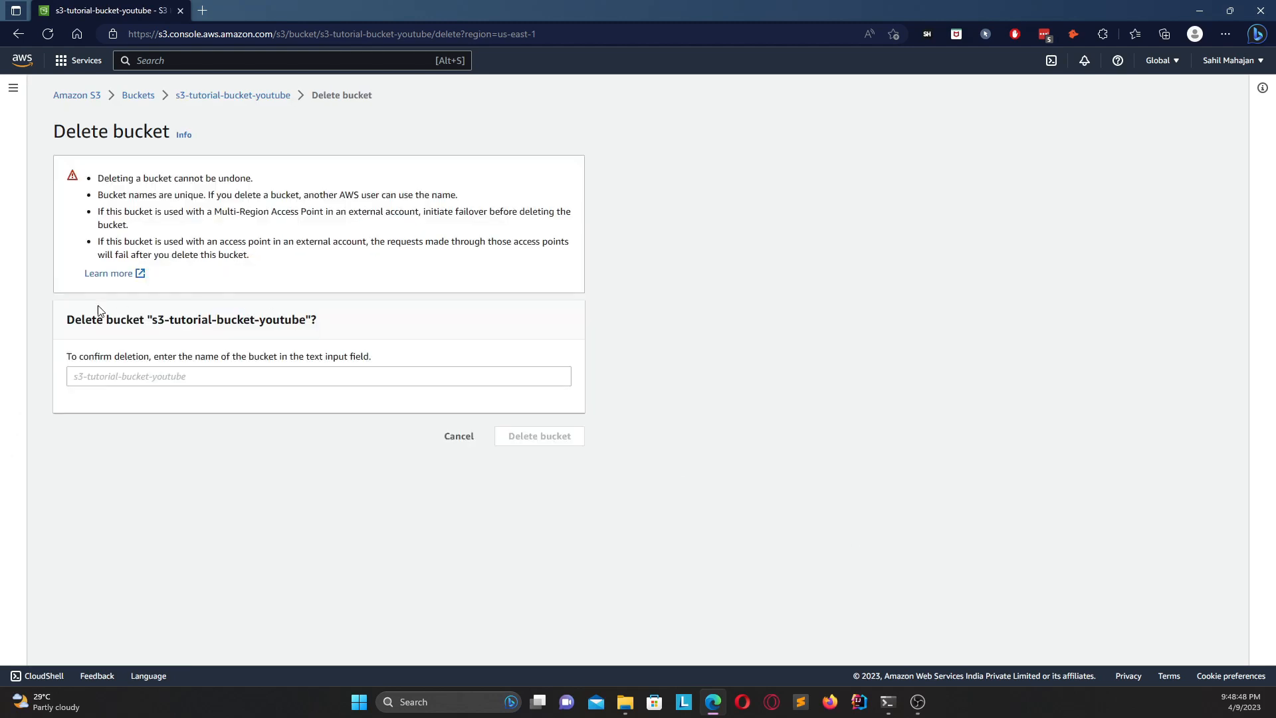
left_click_drag(116, 179, 236, 179)
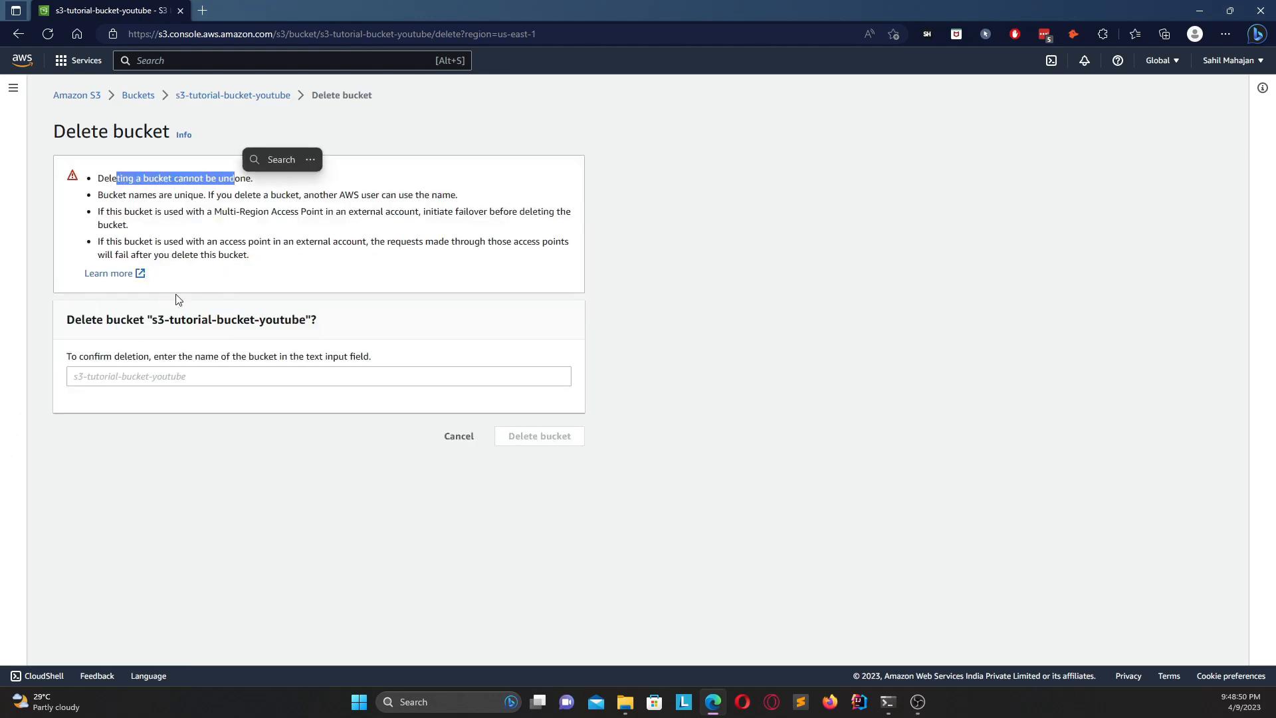
left_click(142, 378)
type("s3-")
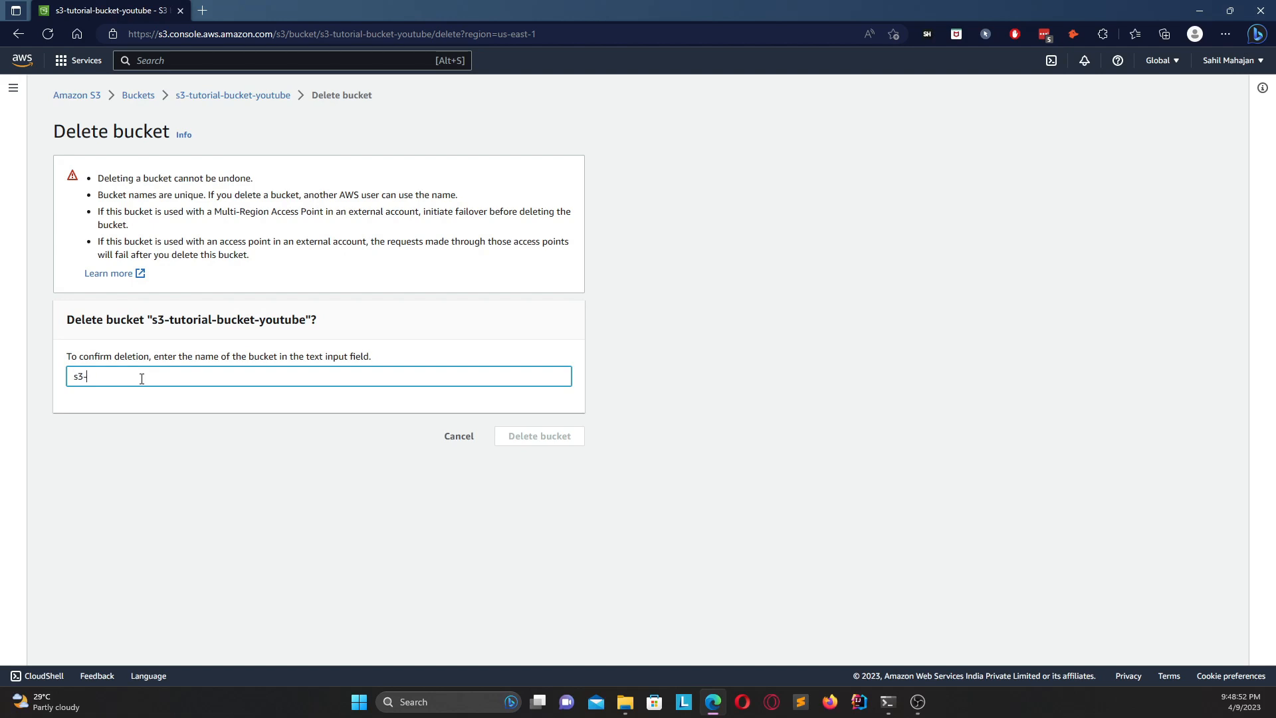
type("tutorial-byucket")
key("BackSpace")
key("BackSpace")
key("BackSpace")
key("BackSpace")
key("BackSpace")
type("ucket-youyt")
key("BackSpace")
key("BackSpace")
type("ty")
key("BackSpace")
type("ube")
left_click(550, 450)
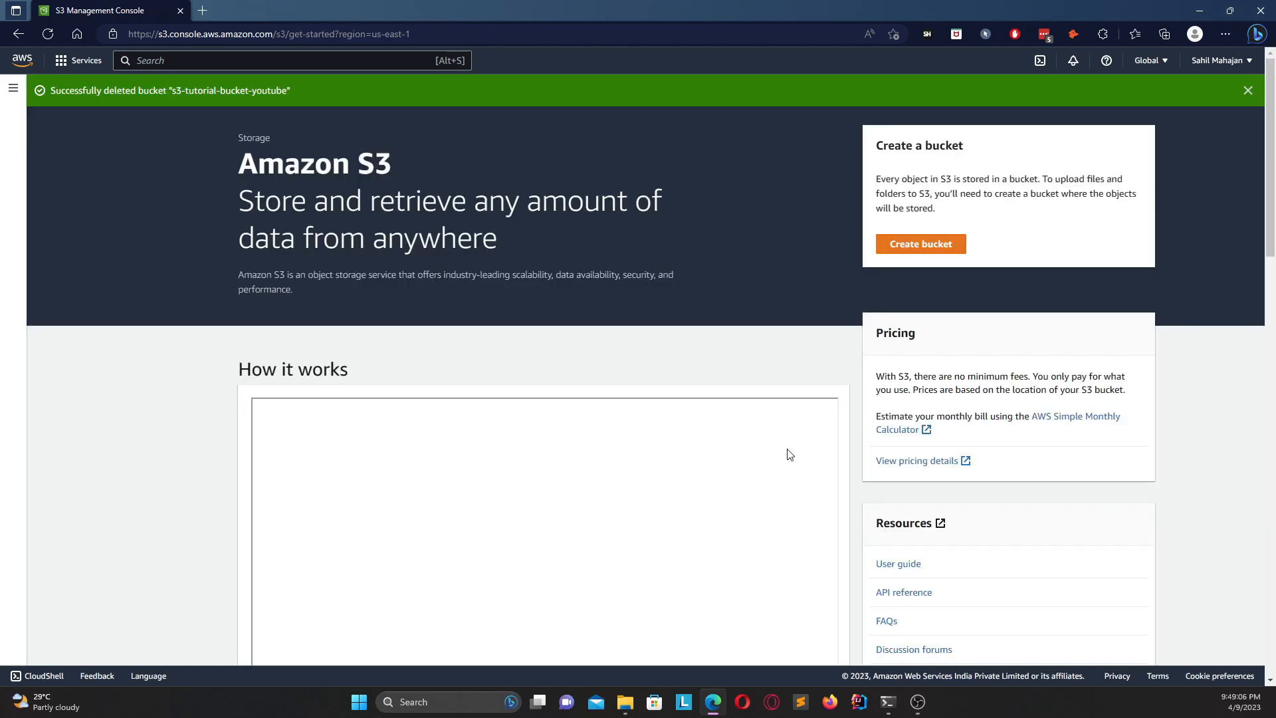